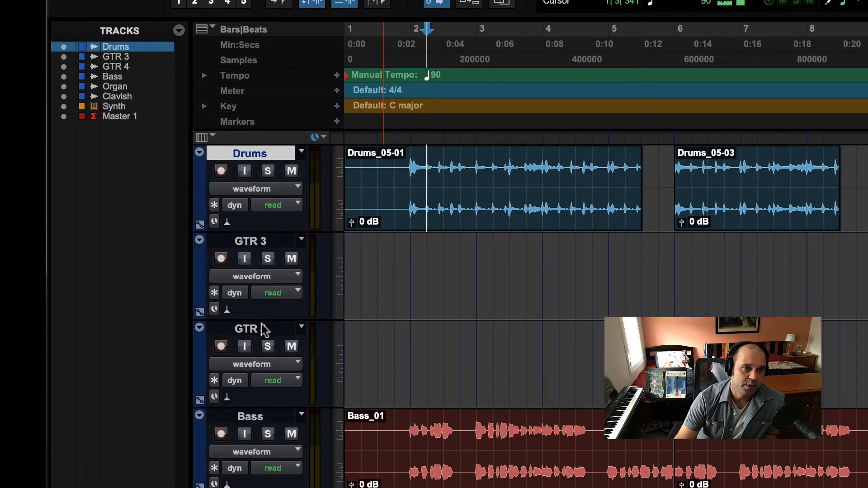
Select the GTR 4, GTR 3 and Drums tracks one at a time, finishing on GTR 4
{"action": "left_click", "coordinate": [260, 330]}
{"action": "left_click", "coordinate": [249, 242]}
{"action": "left_click", "coordinate": [262, 154]}
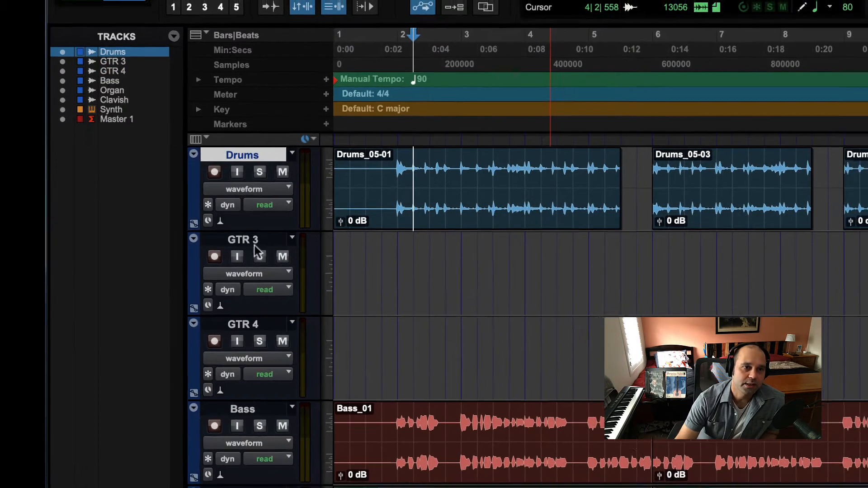
{"action": "left_click", "coordinate": [250, 241]}
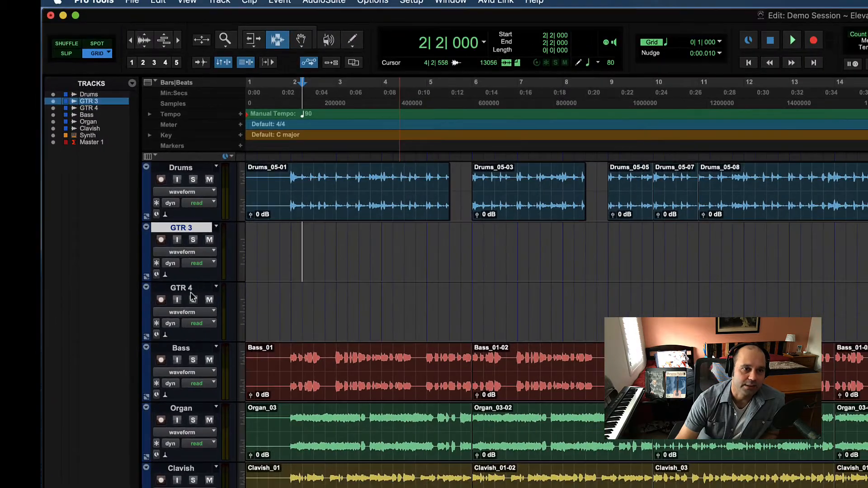
{"action": "left_click", "coordinate": [186, 289]}
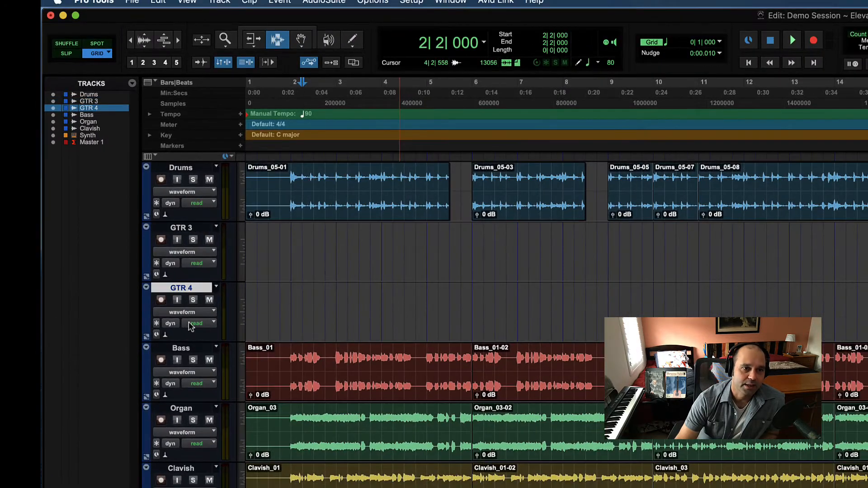
Switch the track selection between Bass, GTR 4 and Organ one at a time, finishing on Drums
{"action": "left_click", "coordinate": [187, 348]}
{"action": "left_click", "coordinate": [181, 288]}
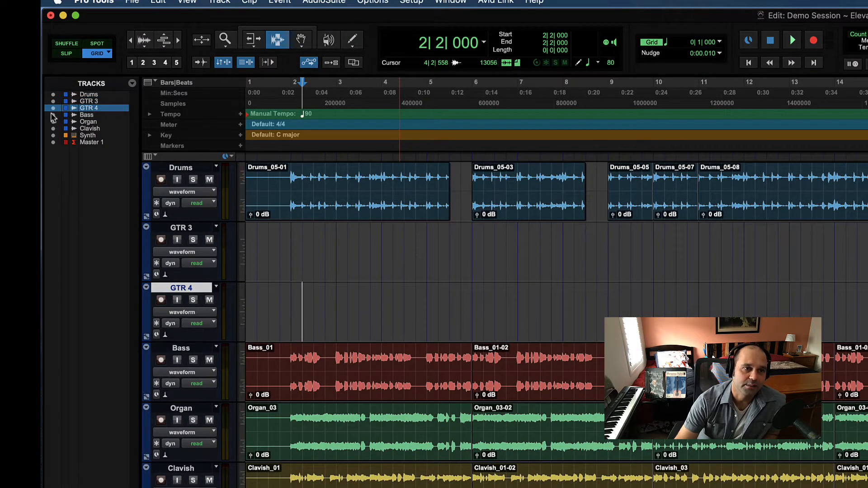
{"action": "left_click", "coordinate": [179, 349]}
{"action": "left_click", "coordinate": [183, 410]}
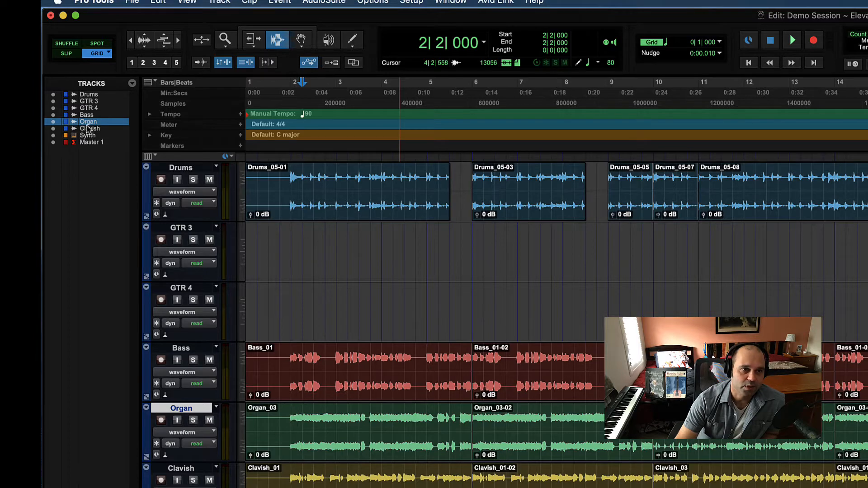
{"action": "left_click", "coordinate": [178, 351]}
{"action": "left_click", "coordinate": [178, 170]}
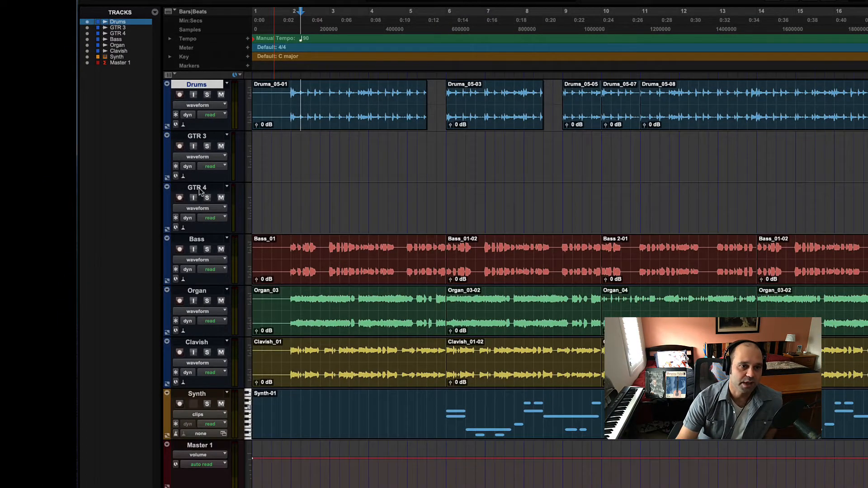
Select all tracks in the session at once, then deselect all of them
{"action": "left_click", "coordinate": [202, 200], "text": "alt"}
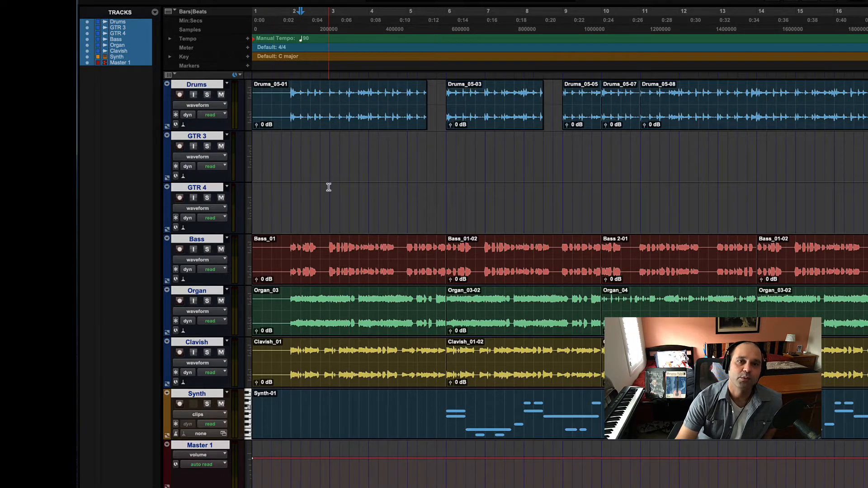
{"action": "left_click", "coordinate": [196, 189], "text": "alt"}
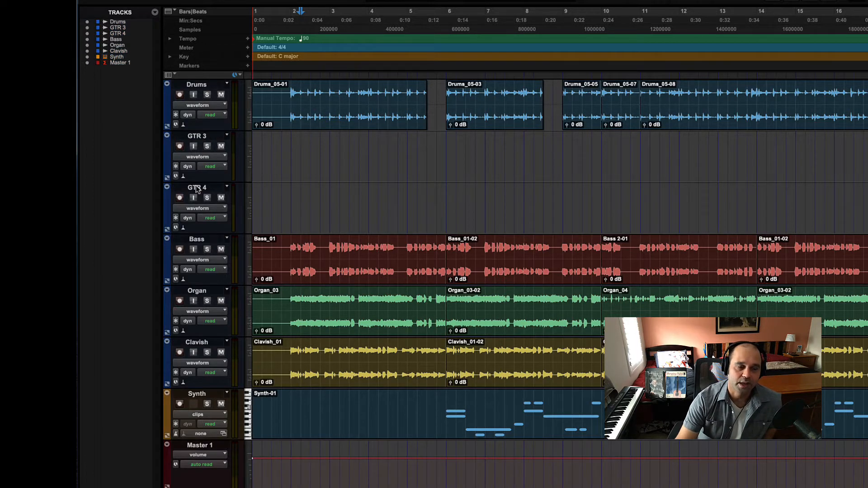
{"action": "left_click", "coordinate": [368, 176]}
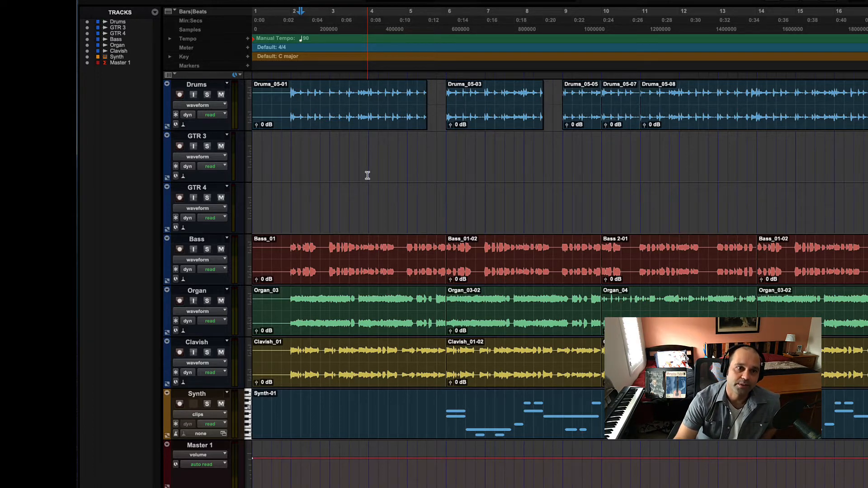
Set only the Bass track's height to jumbo and leave the reopened height options unchanged
{"action": "left_click", "coordinate": [249, 258]}
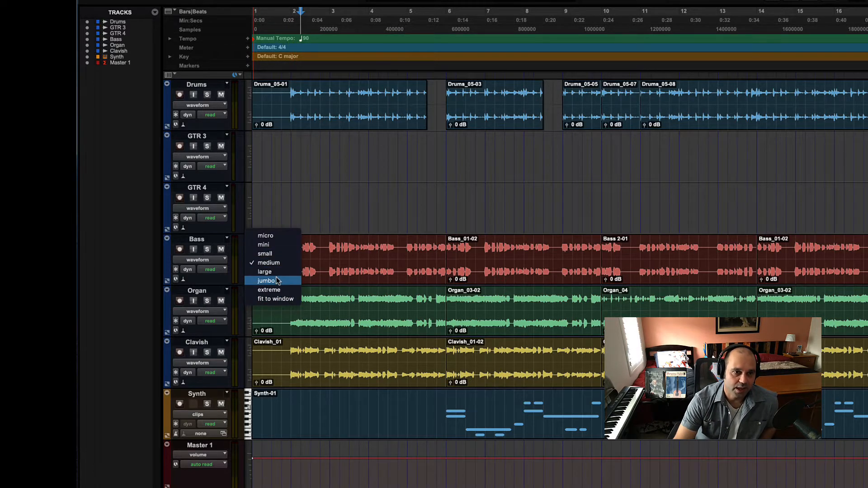
{"action": "left_click", "coordinate": [261, 281]}
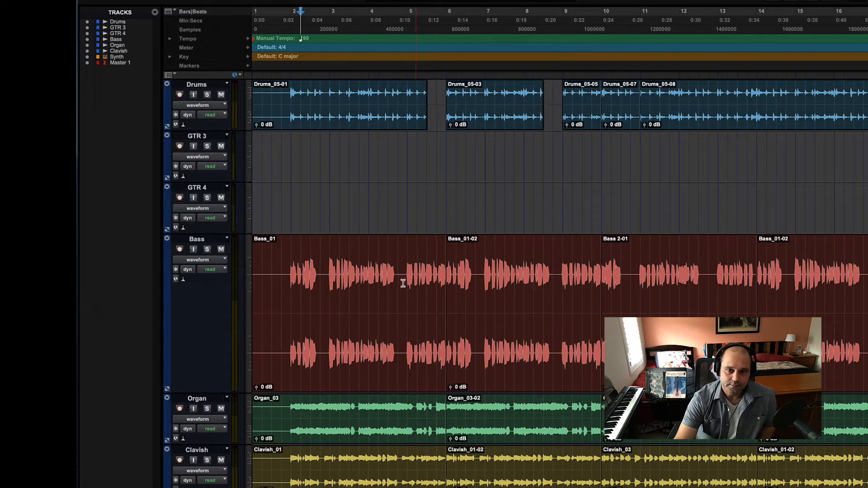
{"action": "left_click", "coordinate": [248, 302]}
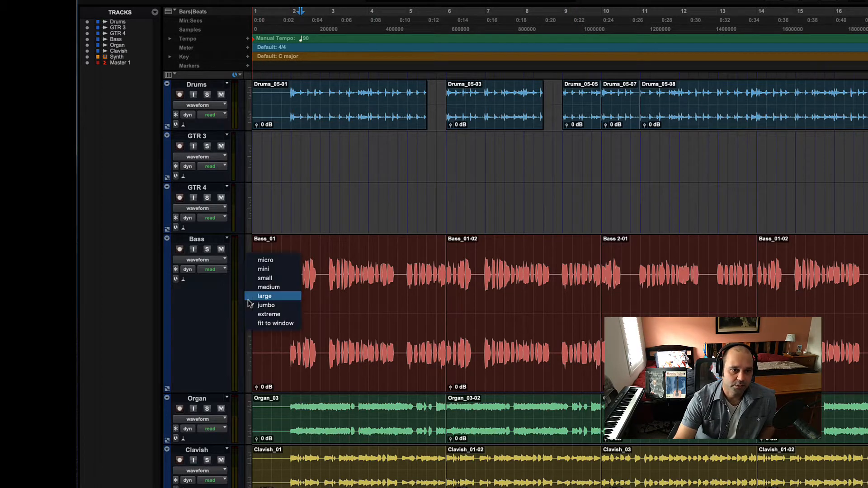
{"action": "left_click", "coordinate": [299, 306]}
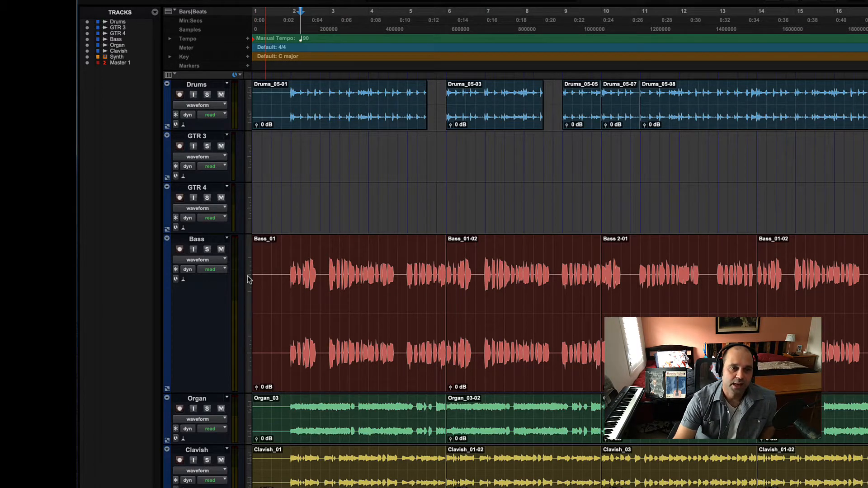
Set the height of all tracks to small, then set all of them to medium
{"action": "left_click", "coordinate": [248, 152]}
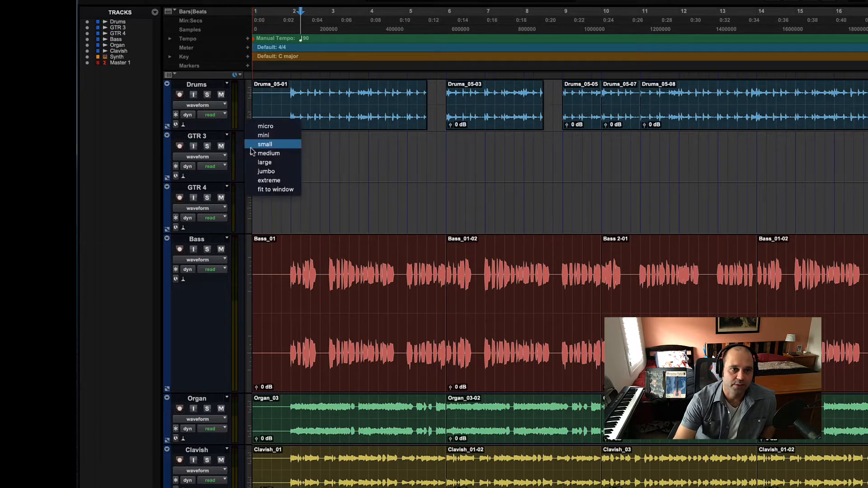
{"action": "left_click", "coordinate": [278, 145]}
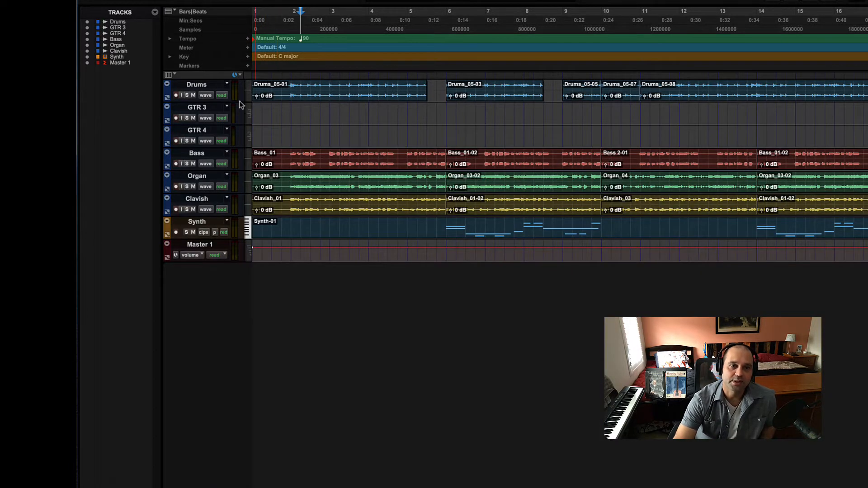
{"action": "left_click", "coordinate": [250, 138]}
{"action": "left_click", "coordinate": [283, 151]}
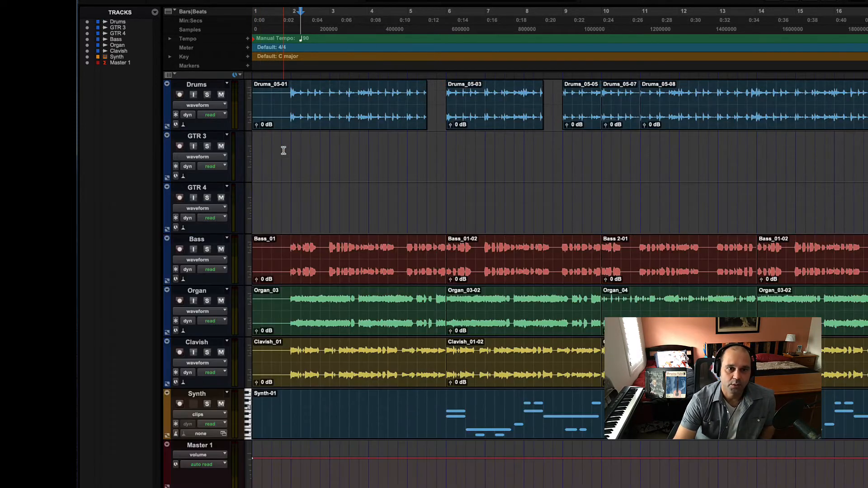
Select and deselect all tracks, and toggle solo on and off for all of them from the GTR 3 track
{"action": "left_click", "coordinate": [199, 137], "text": "alt"}
{"action": "left_click", "coordinate": [199, 137], "text": "alt"}
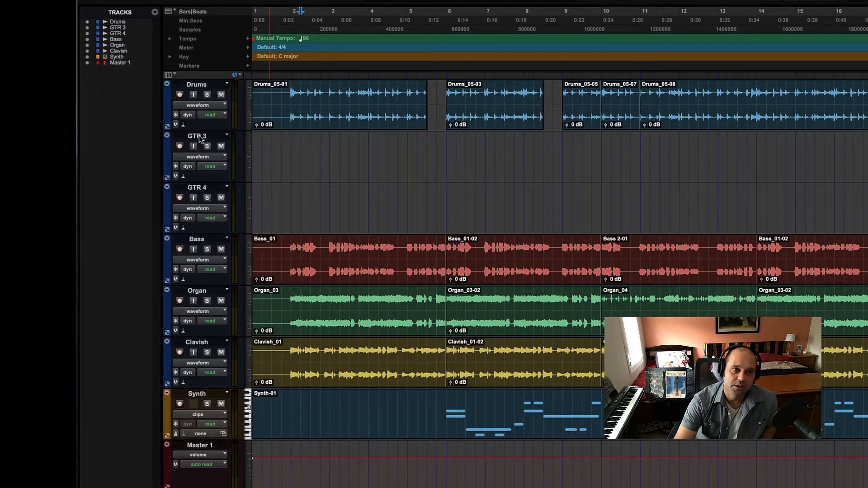
{"action": "left_click", "coordinate": [207, 147], "text": "alt"}
{"action": "left_click", "coordinate": [207, 148], "text": "alt"}
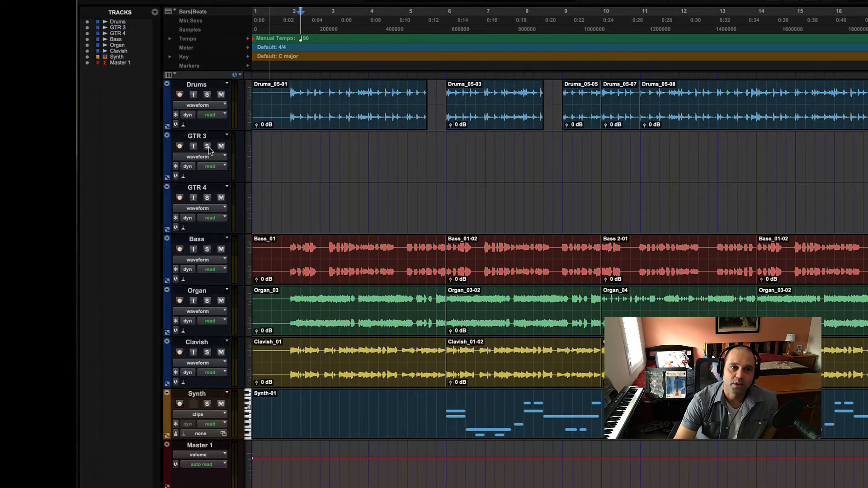
{"action": "left_click", "coordinate": [207, 148], "text": "alt"}
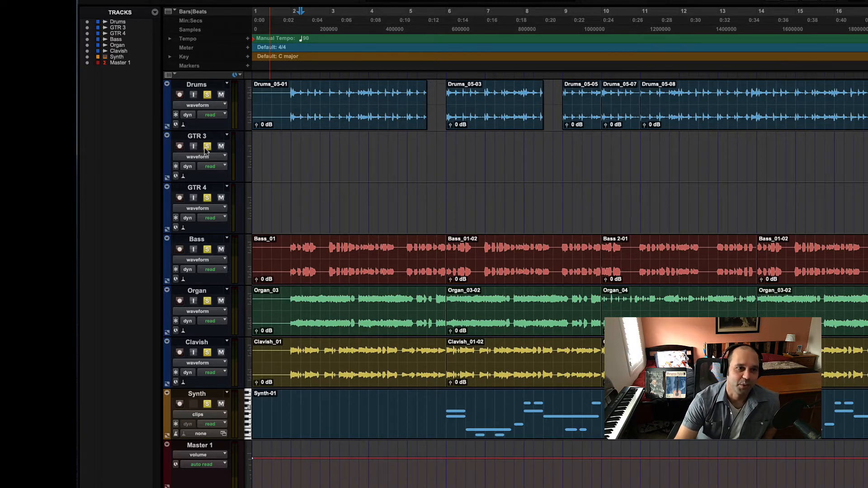
{"action": "left_click", "coordinate": [207, 148], "text": "alt"}
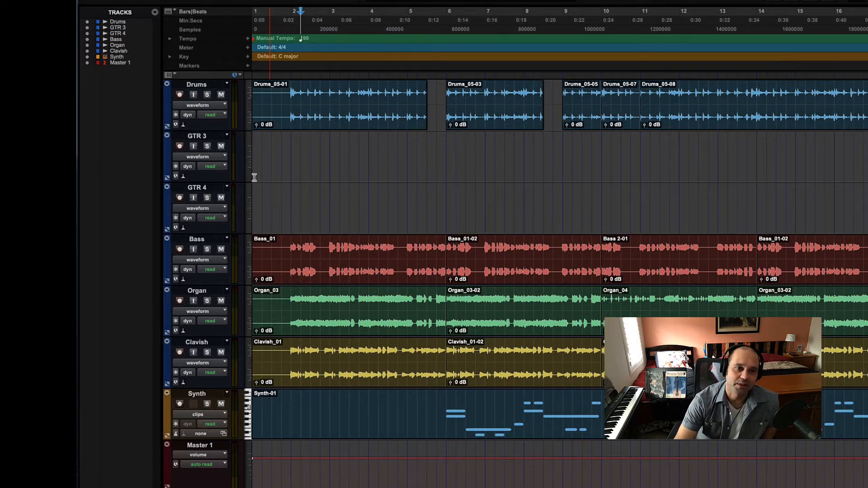
Toggle mute and input monitoring on and off for all tracks from the GTR 3 track
{"action": "left_click", "coordinate": [221, 148], "text": "alt"}
{"action": "left_click", "coordinate": [221, 149], "text": "alt"}
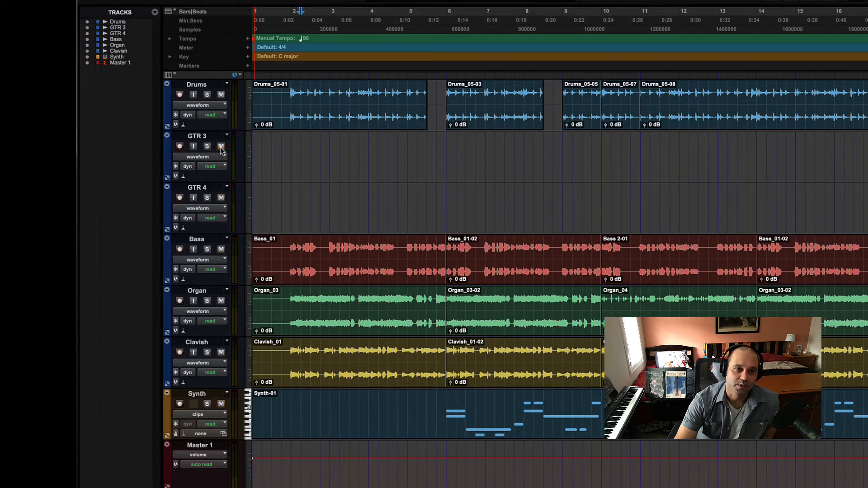
{"action": "left_click", "coordinate": [194, 146], "text": "alt"}
{"action": "left_click", "coordinate": [195, 146], "text": "alt"}
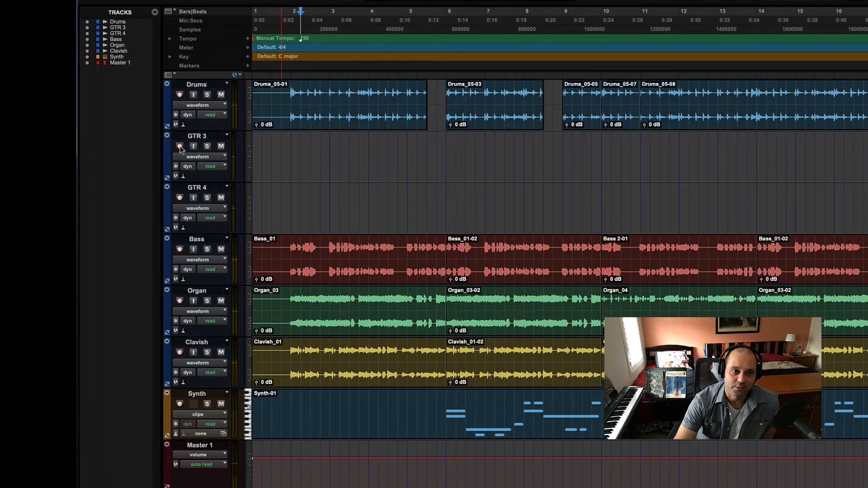
Toggle record enable and solo on and off from the GTR 3 track
{"action": "left_click", "coordinate": [179, 148], "text": "alt"}
{"action": "left_click", "coordinate": [180, 148], "text": "alt"}
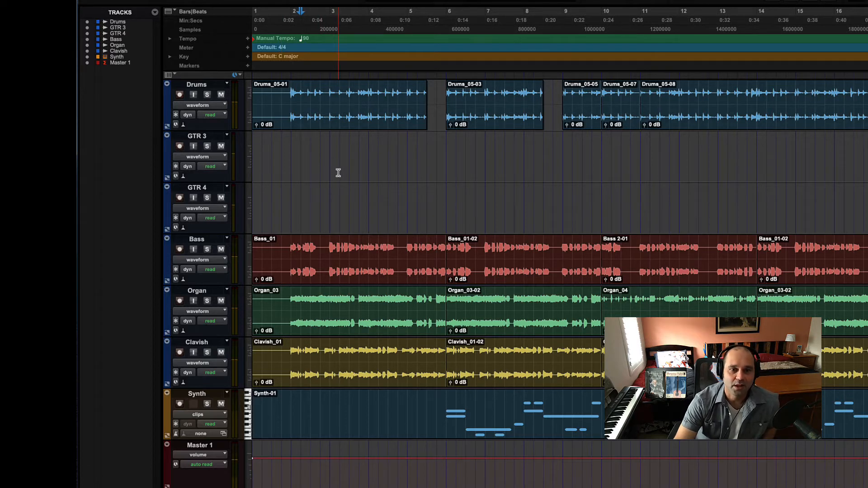
{"action": "left_click", "coordinate": [405, 200]}
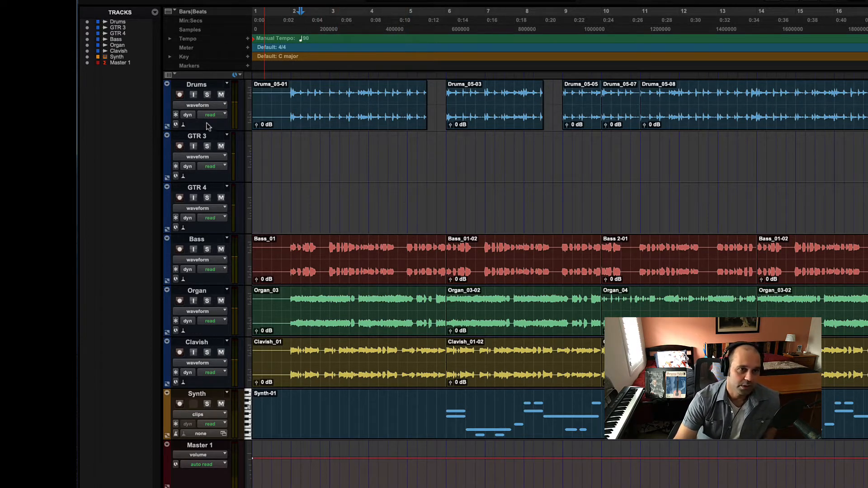
{"action": "left_click", "coordinate": [207, 146], "text": "alt"}
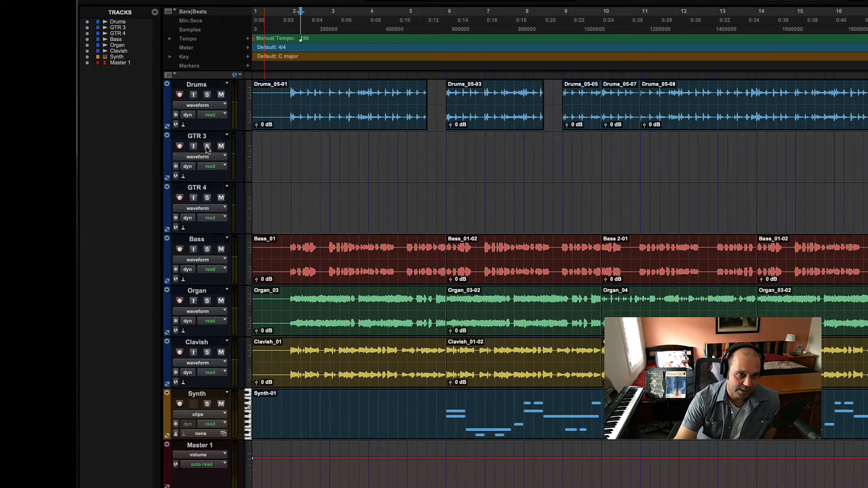
{"action": "left_click", "coordinate": [207, 147], "text": "alt"}
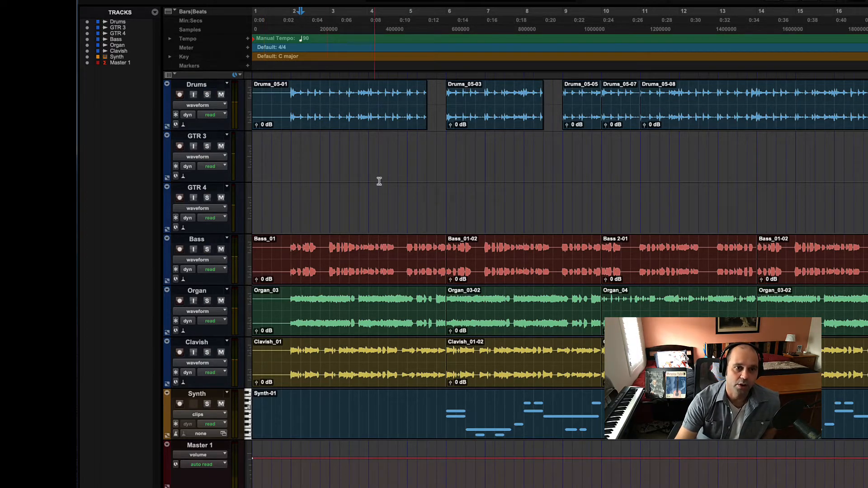
Place the edit cursor midway through bar 1, and select the Drums track followed by the GTR 3 track
{"action": "left_click", "coordinate": [379, 161]}
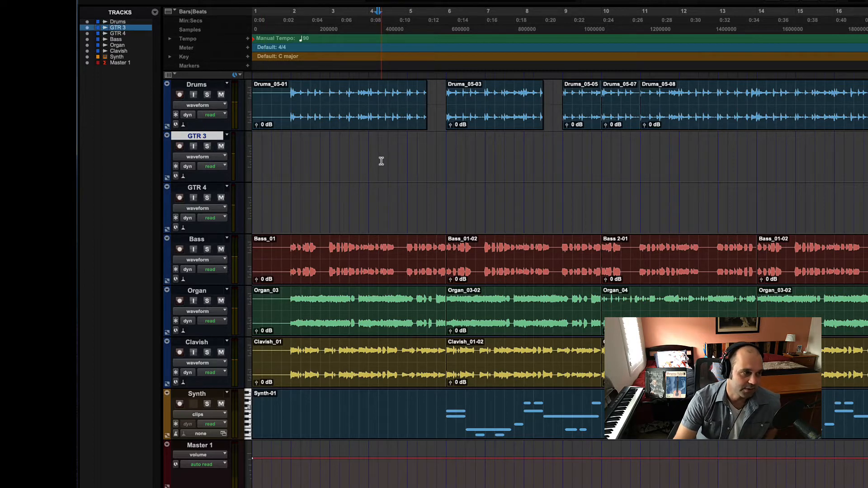
{"action": "left_click", "coordinate": [272, 152]}
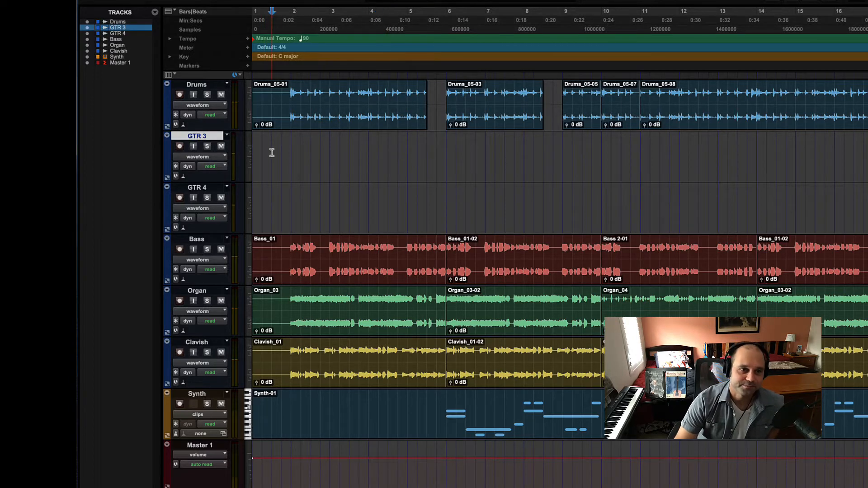
{"action": "left_click", "coordinate": [200, 85]}
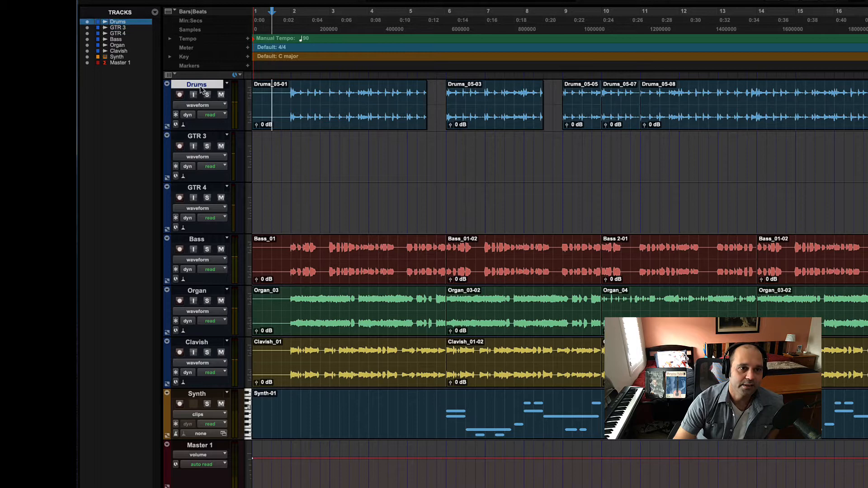
{"action": "left_click", "coordinate": [203, 138]}
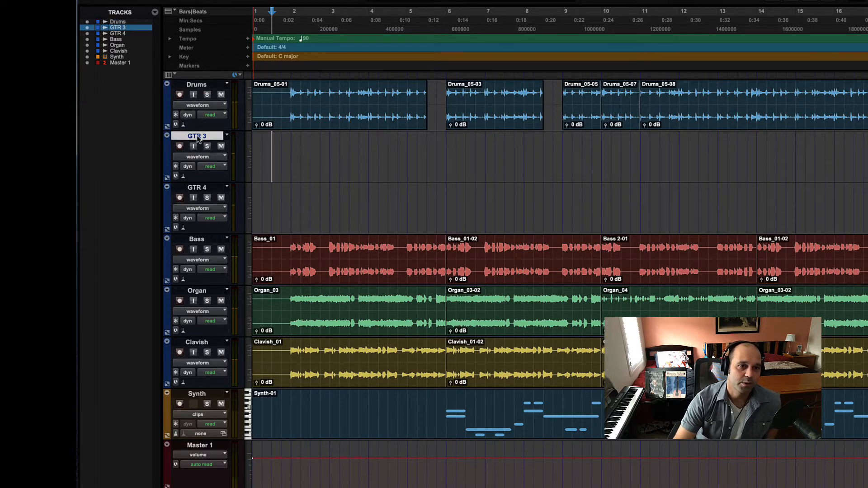
Open the rename dialog for the GTR 3 track in two ways, cancelling each time without renaming
{"action": "key", "text": "alt+shift+r"}
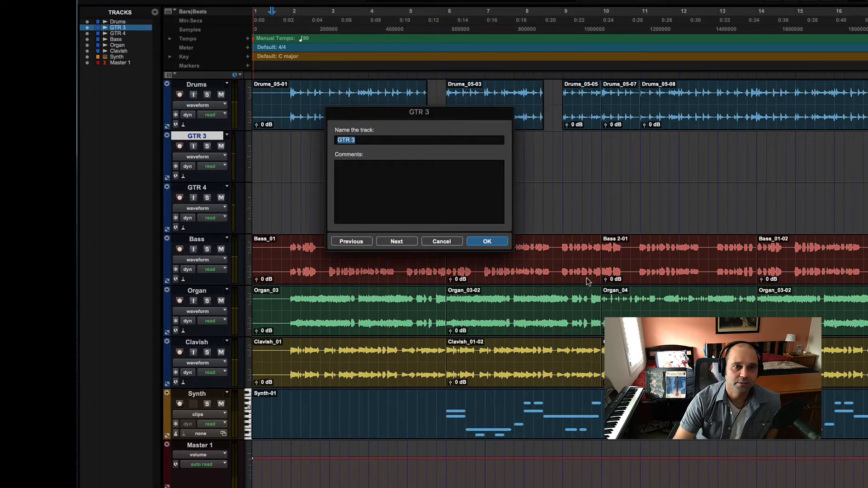
{"action": "left_click", "coordinate": [441, 242]}
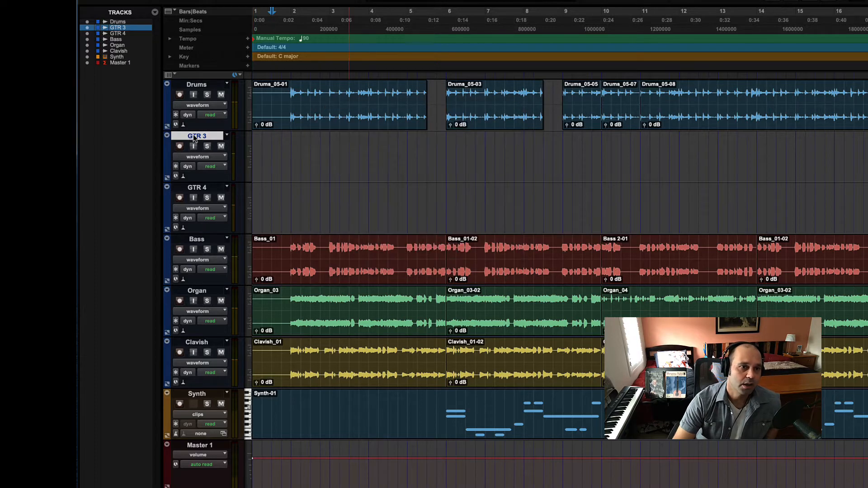
{"action": "right_click", "coordinate": [193, 136]}
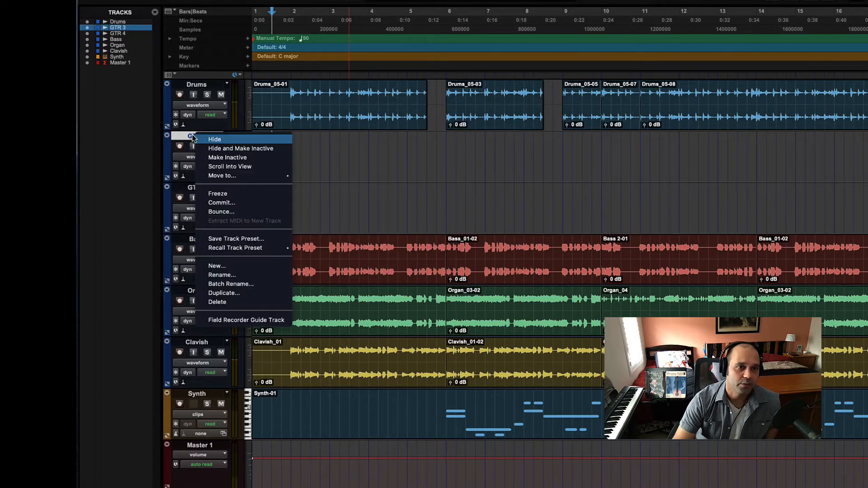
{"action": "left_click", "coordinate": [223, 275]}
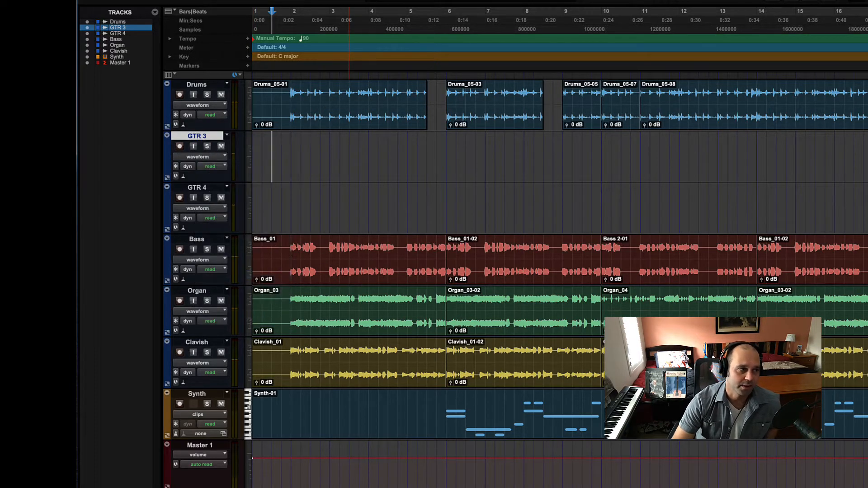
{"action": "left_click", "coordinate": [453, 245]}
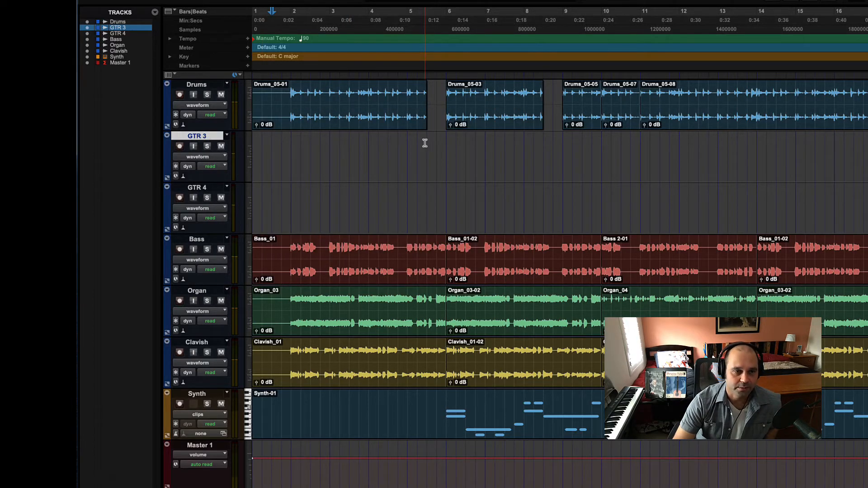
Move the edit selection from GTR 3 down to the GTR 4 track
{"action": "key", "text": "semicolon"}
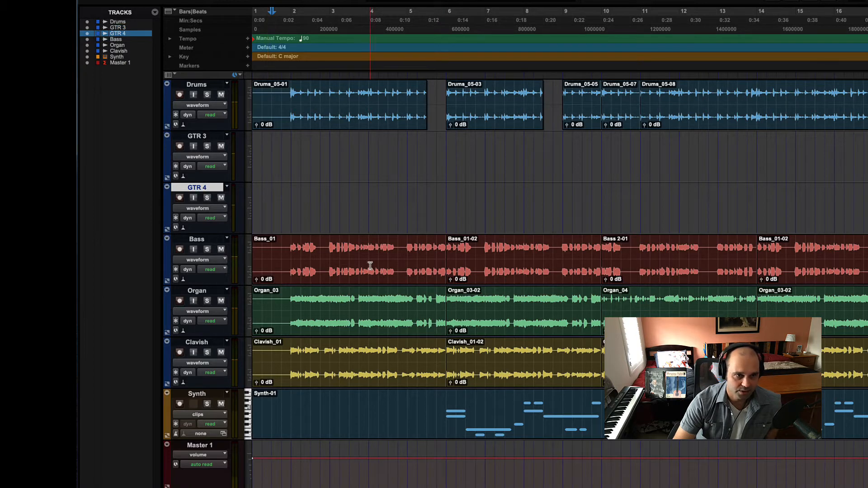
Select the GTR 3 and GTR 4 tracks together and delete both from the session
{"action": "left_click", "coordinate": [192, 137]}
{"action": "left_click", "coordinate": [200, 189], "text": "shift"}
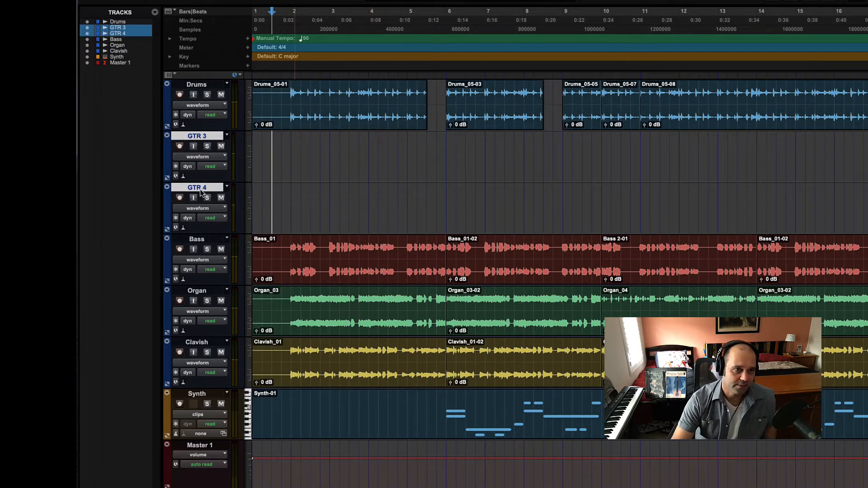
{"action": "right_click", "coordinate": [200, 191]}
{"action": "left_click", "coordinate": [223, 353]}
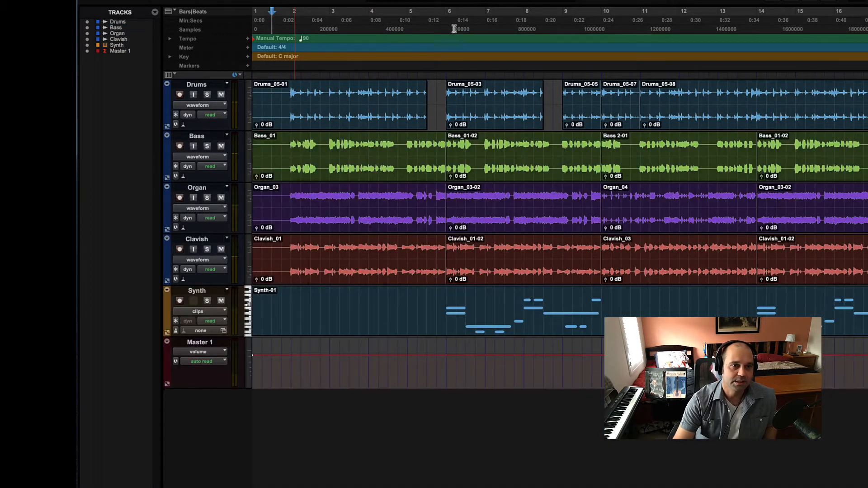
Create three new mono audio tracks in samples, named Audio
{"action": "left_click", "coordinate": [453, 28]}
{"action": "key", "text": "shift+super+n"}
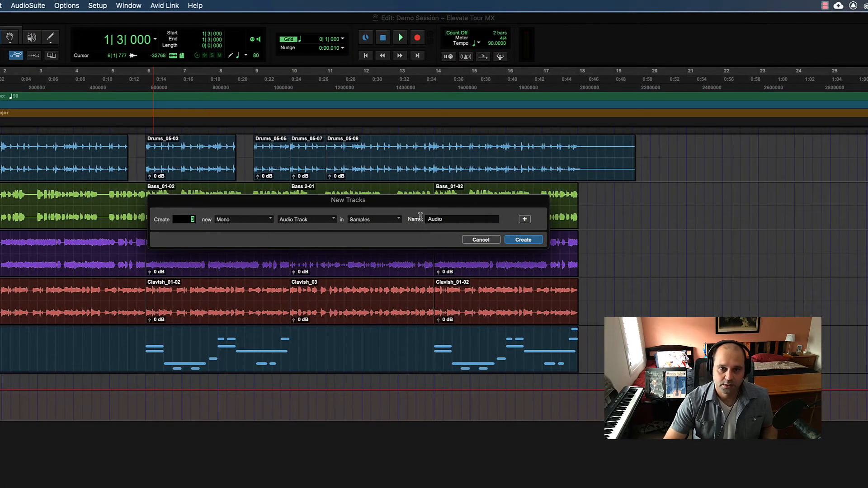
{"action": "left_click_drag", "start_coordinate": [453, 218], "coordinate": [383, 219]}
{"action": "type", "text": "Vox"}
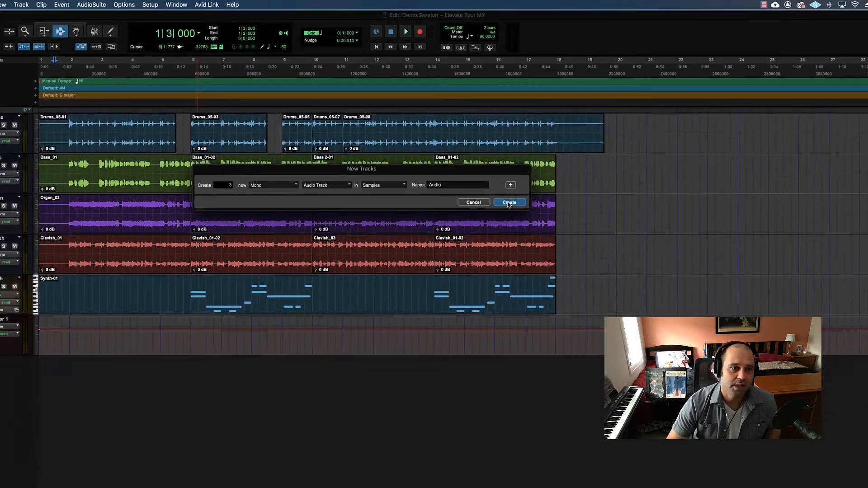
{"action": "left_click", "coordinate": [522, 241]}
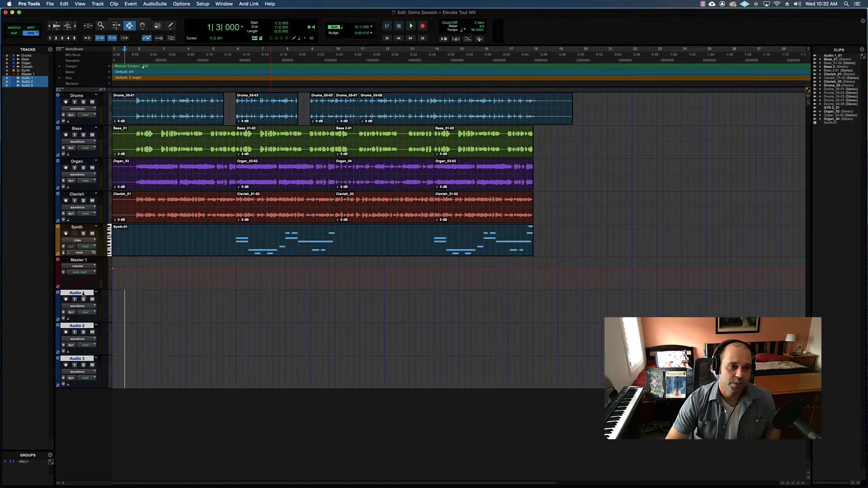
Move the three new audio tracks above the Drums track and place the edit cursor at 3|3|000 on Audio 1
{"action": "left_click_drag", "start_coordinate": [83, 294], "coordinate": [151, 106]}
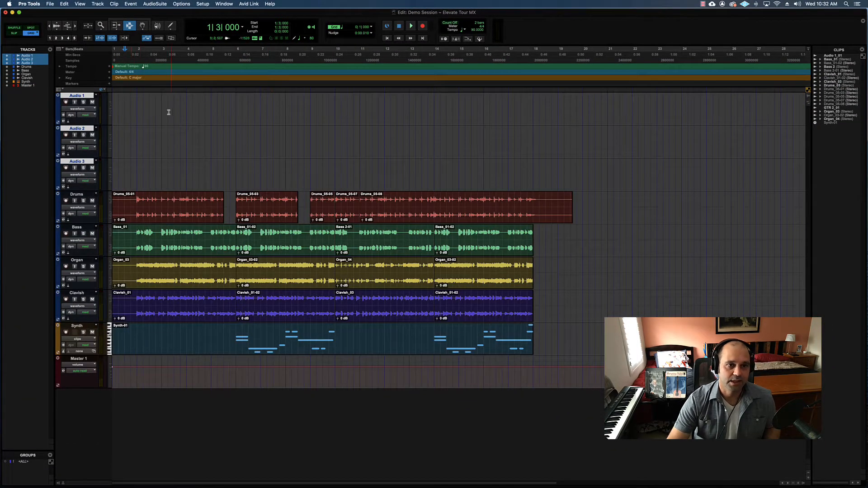
{"action": "left_click", "coordinate": [173, 112]}
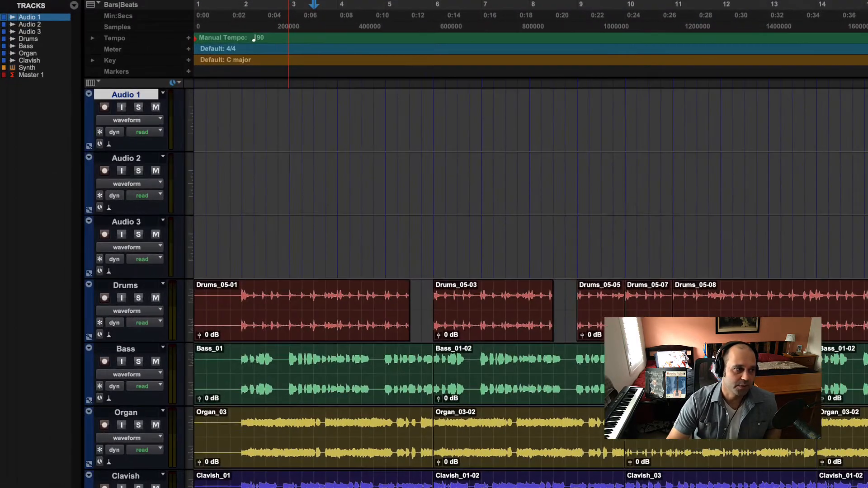
Rename the Audio 1 track as Vox1 and advance the naming dialog to Audio 2
{"action": "double_click", "coordinate": [78, 96]}
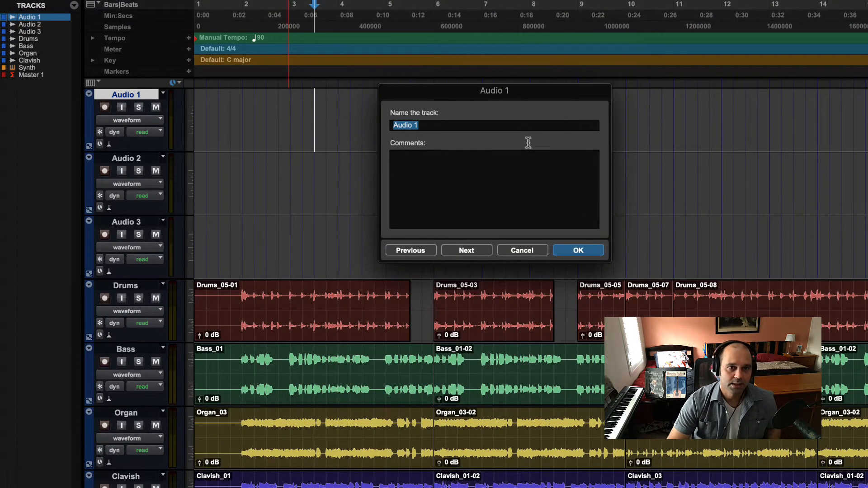
{"action": "type", "text": "Vox1"}
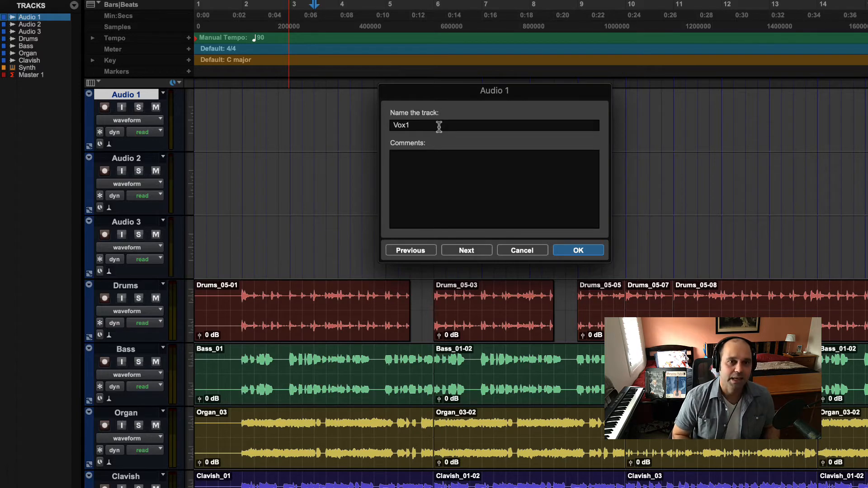
{"action": "key", "text": "super+Right"}
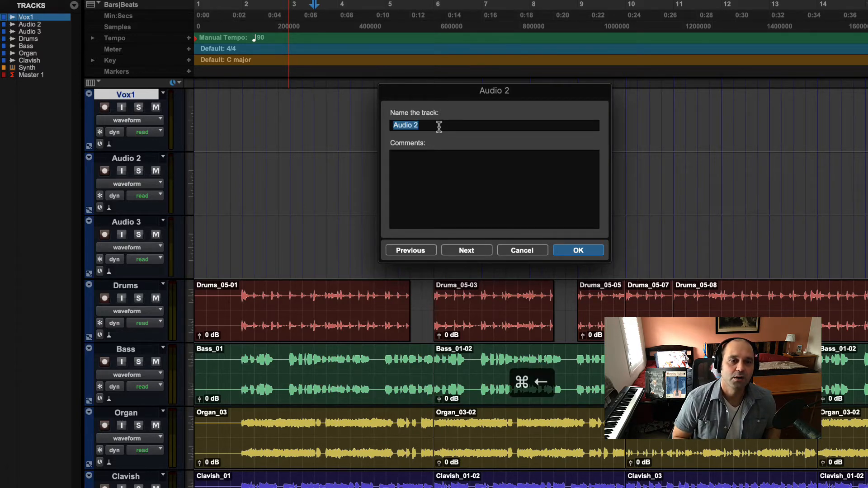
{"action": "key", "text": "super+Left"}
{"action": "key", "text": "super+Right"}
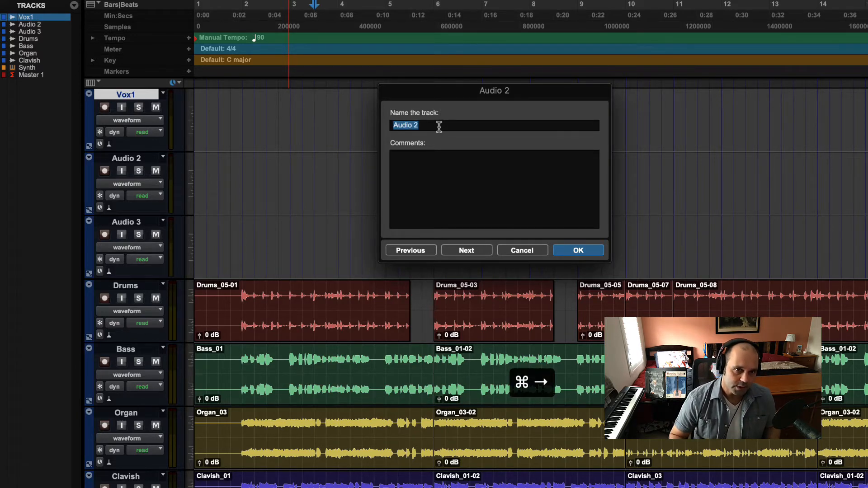
Rename the Audio 2 track as Vox2 and the Audio 3 track as Vox3 in the same naming dialog
{"action": "type", "text": "Vox2"}
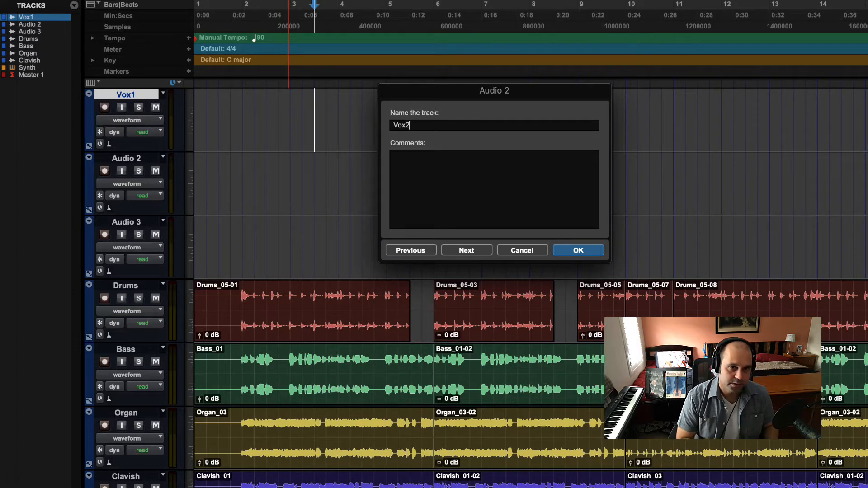
{"action": "key", "text": "super+Right"}
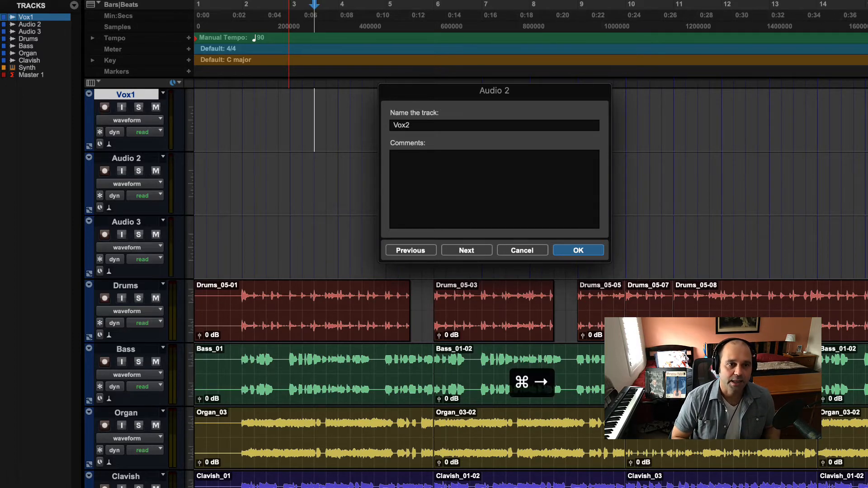
{"action": "type", "text": "Vox"}
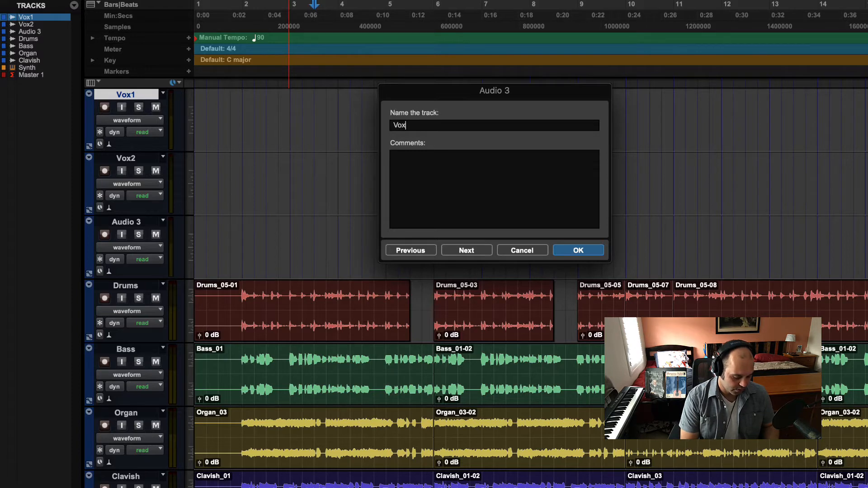
{"action": "key", "text": "Return"}
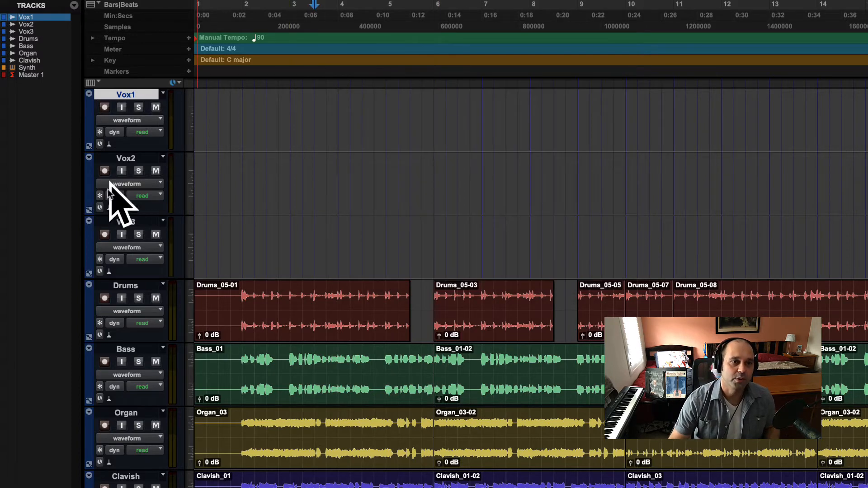
Select the Vox2 track followed by Vox3, and place the edit cursor midway through bar 1 on Vox1
{"action": "left_click", "coordinate": [111, 161]}
{"action": "left_click", "coordinate": [122, 225]}
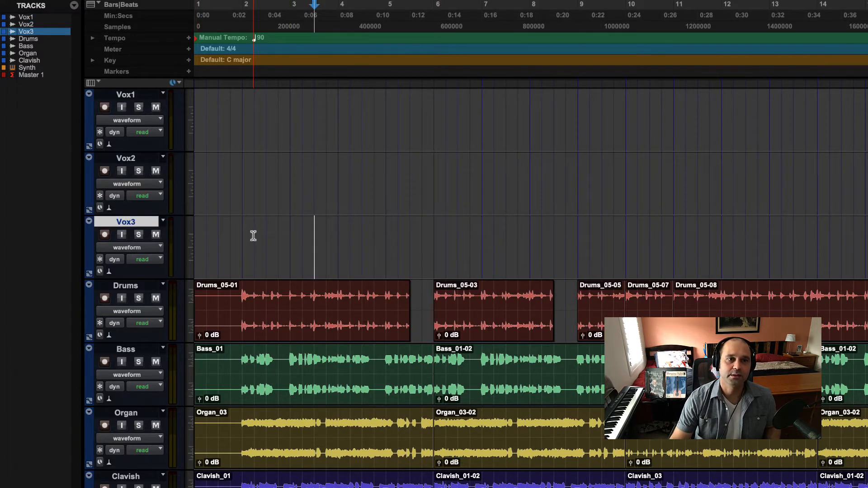
{"action": "left_click", "coordinate": [216, 111]}
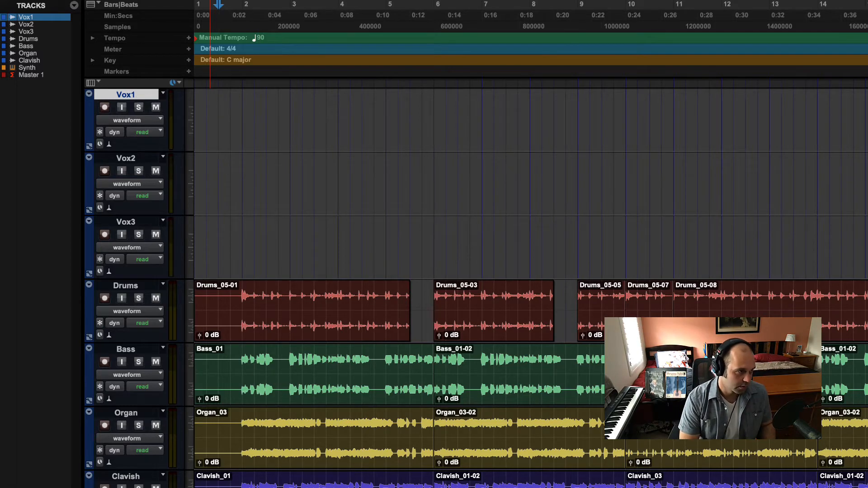
Undo the rename of the Vox1 track, and record a take of about one bar on it from 3|1|000
{"action": "key", "text": "super+z"}
{"action": "left_click", "coordinate": [326, 127]}
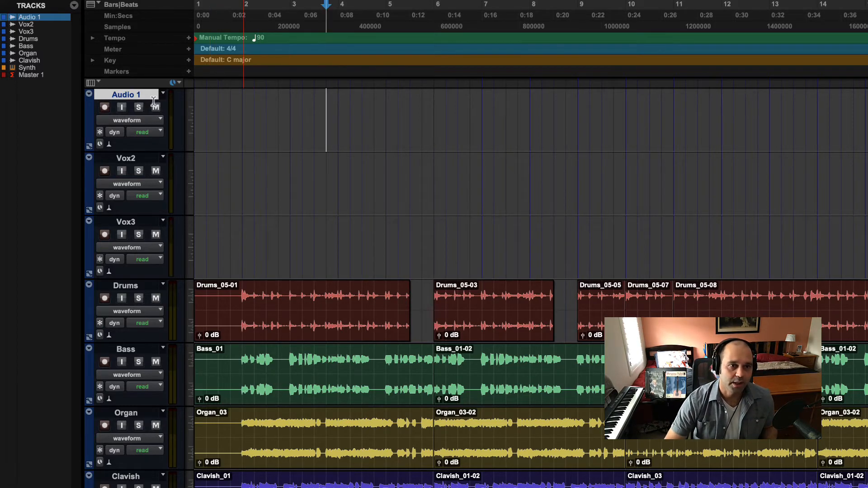
{"action": "left_click", "coordinate": [253, 138]}
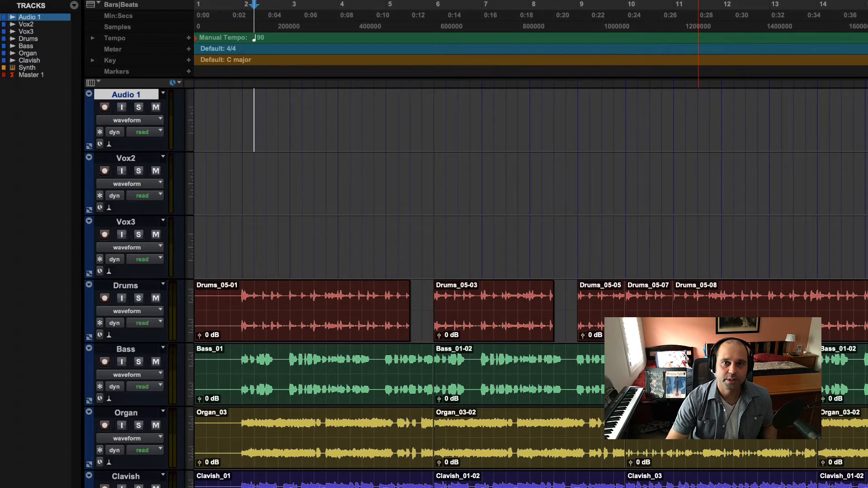
{"action": "key", "text": "super+space"}
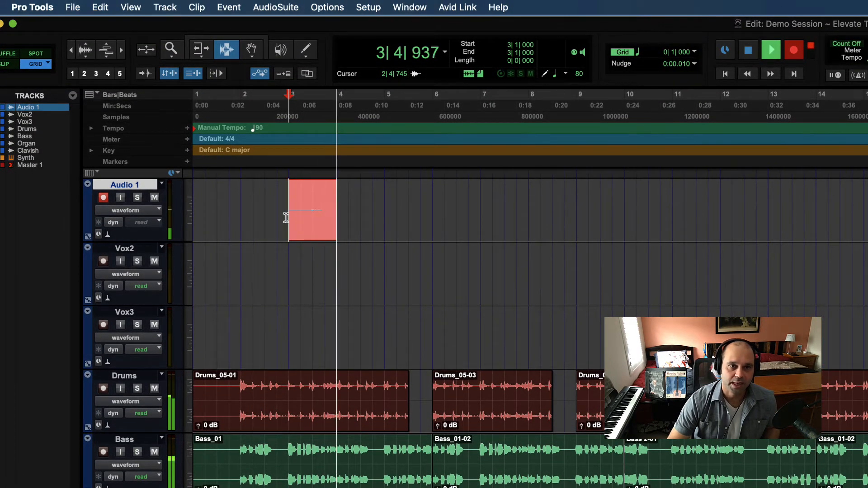
{"action": "key", "text": "space"}
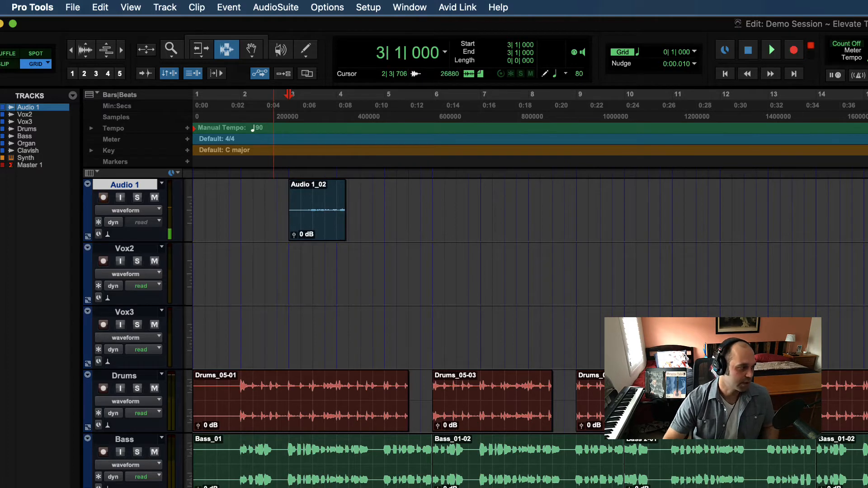
Switch to Finder and compare Audio 1_01.wav with Audio 1_02.wav in the Audio Files folder
{"action": "key", "text": "super+Tab"}
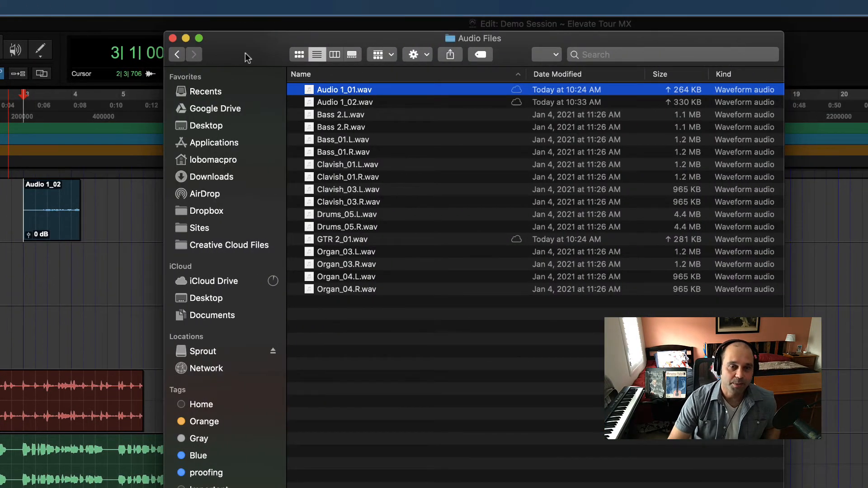
{"action": "left_click_drag", "start_coordinate": [251, 50], "coordinate": [223, 76]}
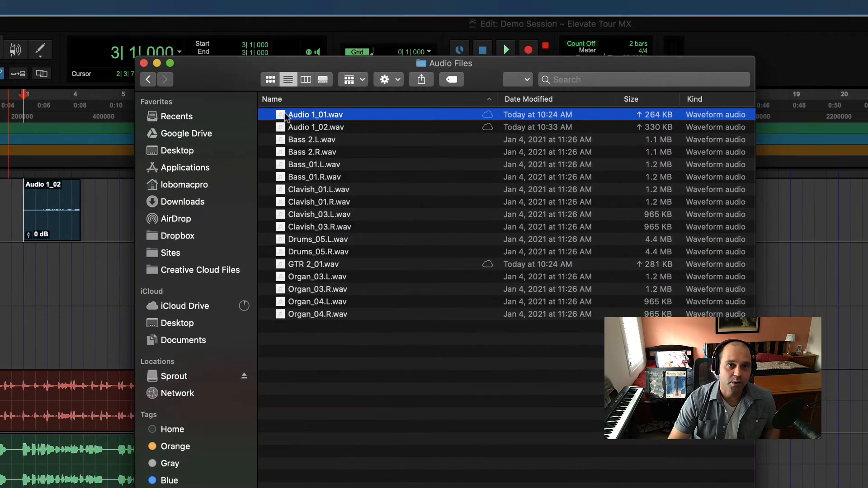
{"action": "left_click", "coordinate": [295, 130]}
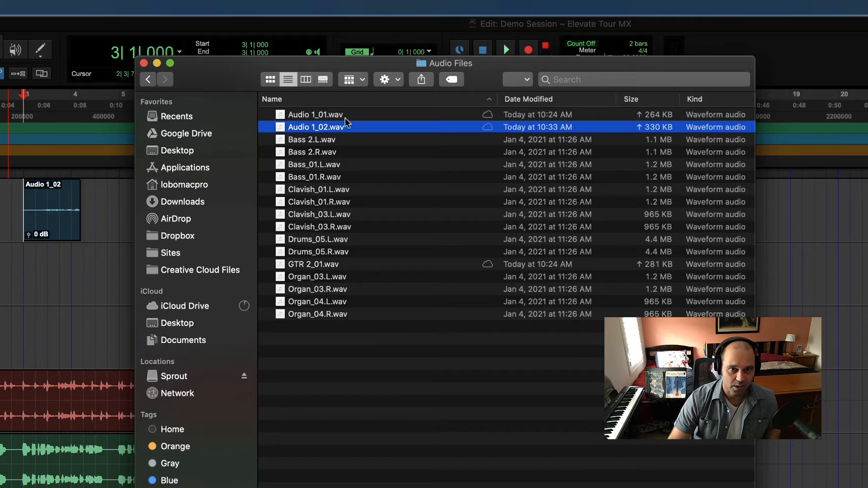
{"action": "left_click_drag", "start_coordinate": [217, 67], "coordinate": [250, 86]}
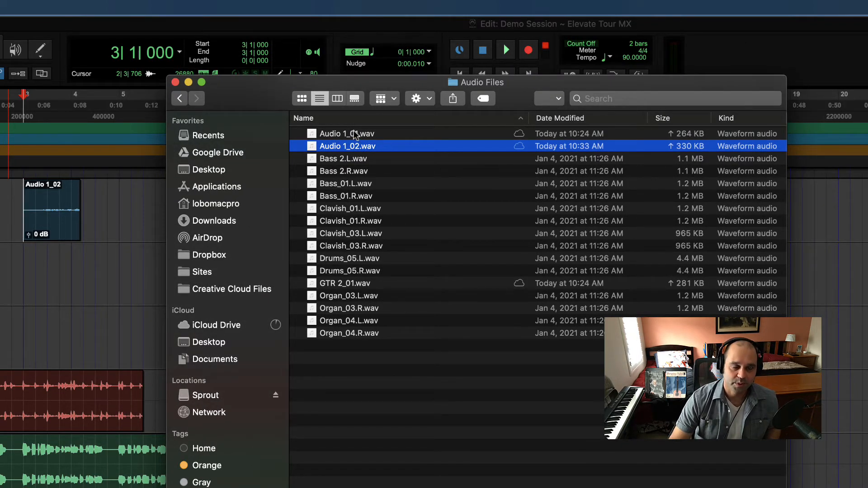
{"action": "left_click", "coordinate": [319, 133]}
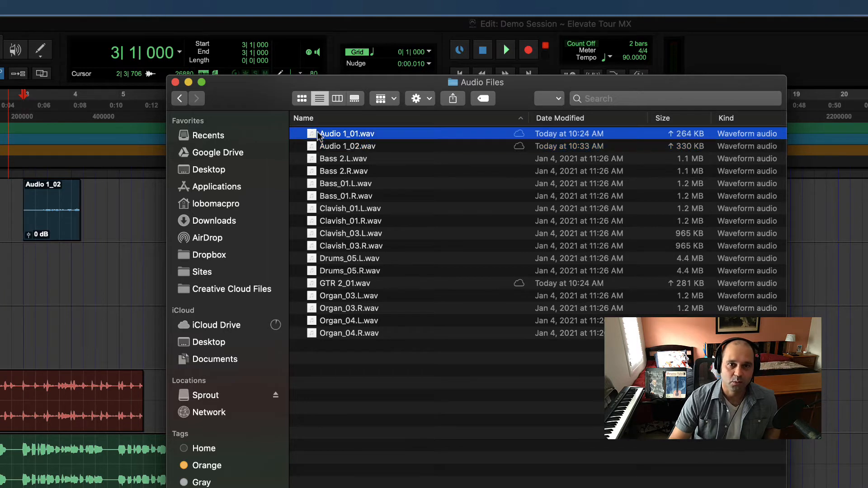
{"action": "left_click", "coordinate": [318, 146]}
{"action": "left_click", "coordinate": [317, 134]}
{"action": "left_click", "coordinate": [317, 146]}
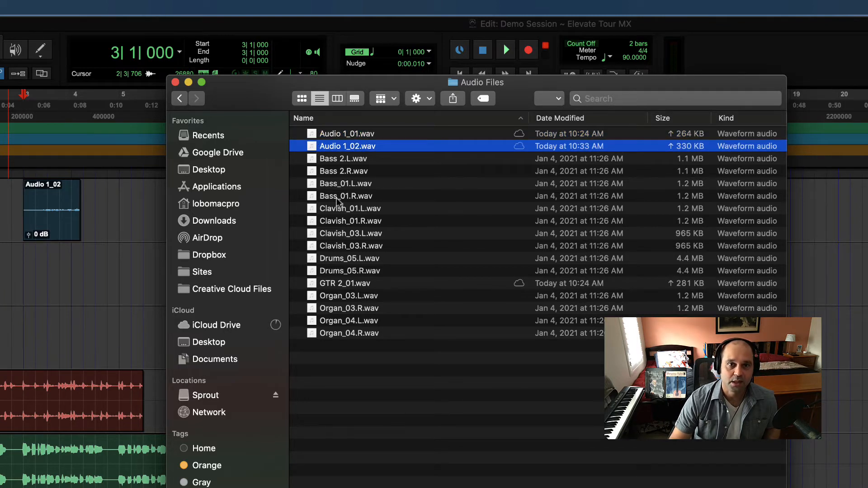
Review the Bass, Clavish, Drums and Organ file names in the Audio Files folder, and move the Finder window aside
{"action": "left_click", "coordinate": [324, 159]}
{"action": "left_click", "coordinate": [324, 197]}
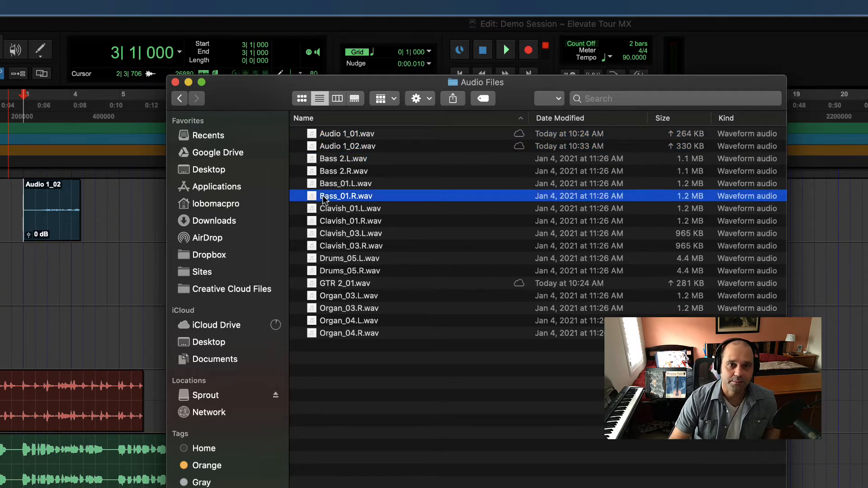
{"action": "left_click", "coordinate": [324, 207]}
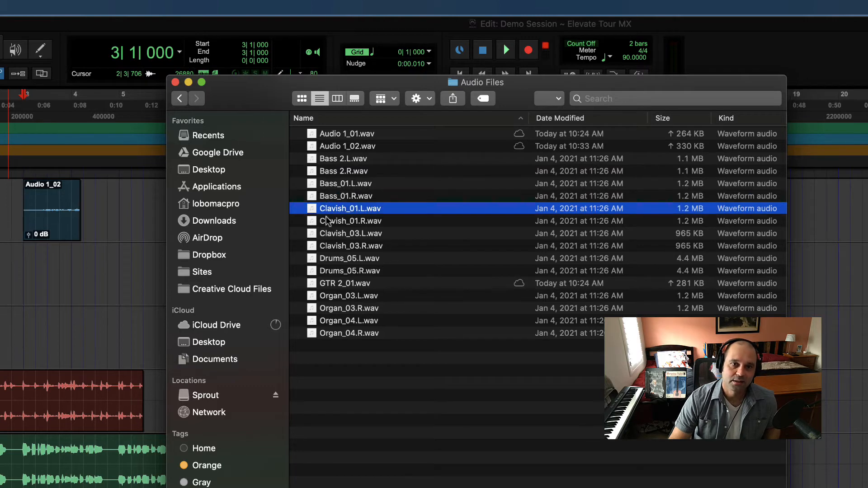
{"action": "left_click", "coordinate": [322, 271]}
{"action": "left_click", "coordinate": [323, 296]}
{"action": "left_click_drag", "start_coordinate": [265, 81], "coordinate": [349, 79]}
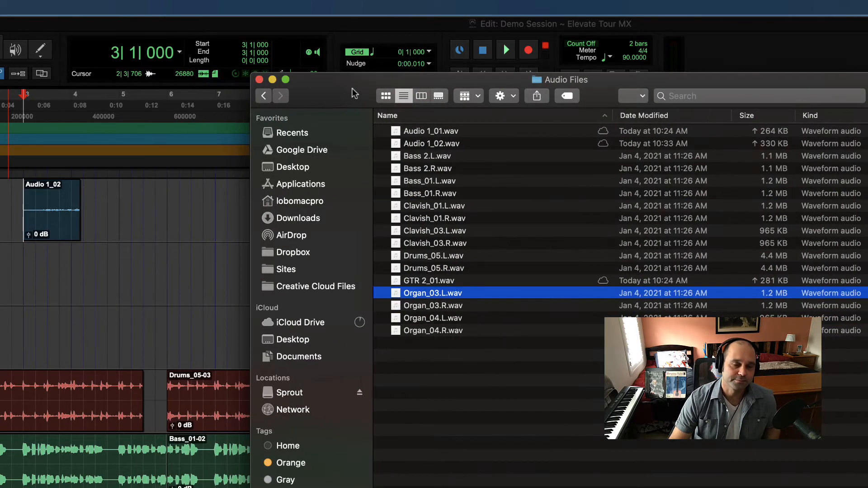
{"action": "left_click_drag", "start_coordinate": [266, 80], "coordinate": [600, 54]}
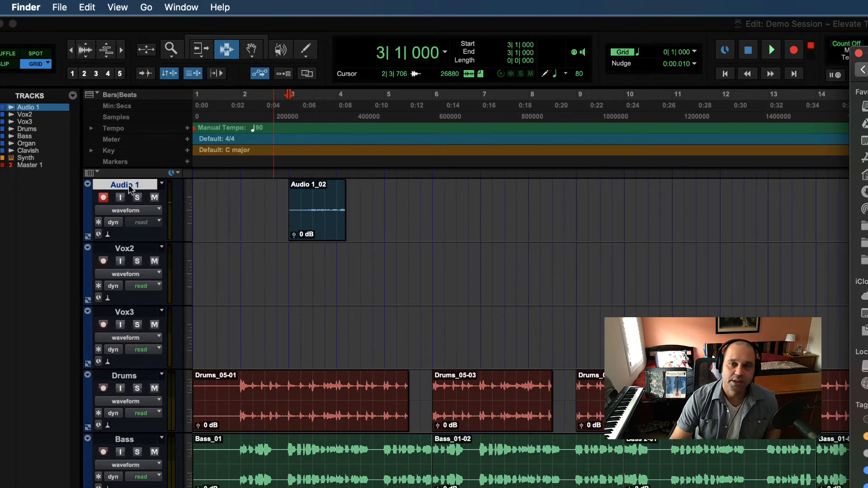
Switch back to Pro Tools, place the edit cursor at 4|4|000 and rename the Audio 1 track as Vox1
{"action": "left_click", "coordinate": [105, 187]}
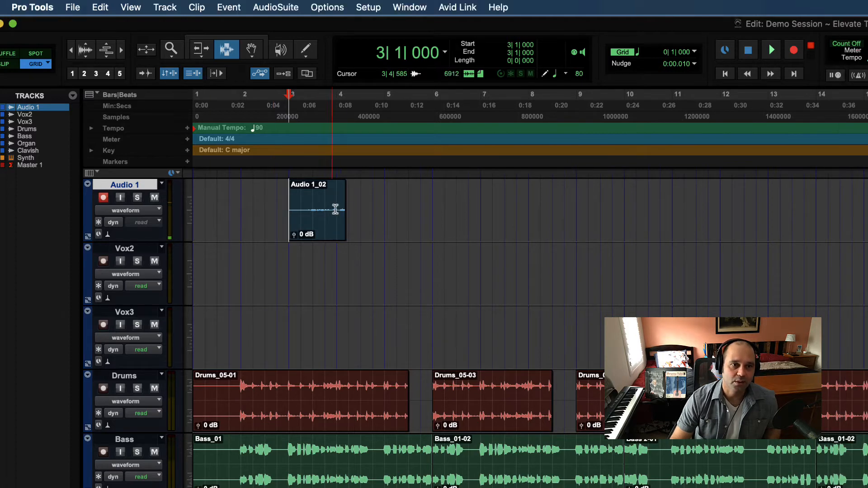
{"action": "left_click", "coordinate": [349, 209]}
{"action": "left_click", "coordinate": [376, 209]}
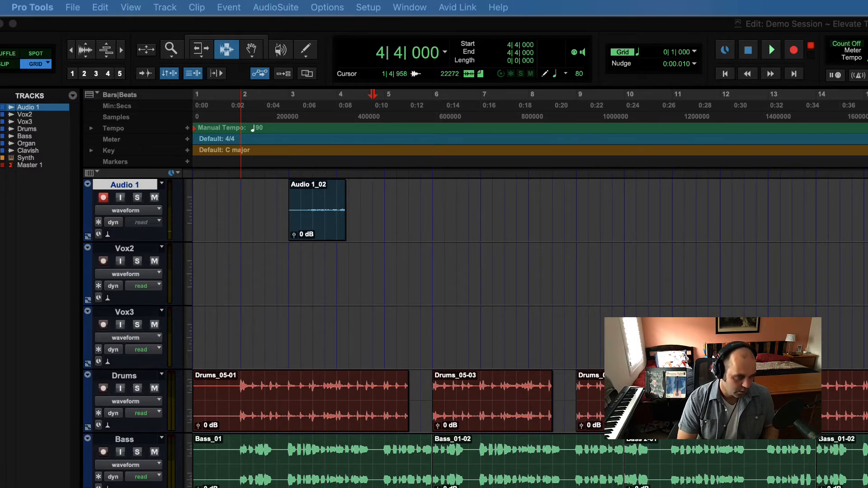
{"action": "key", "text": "Return"}
Record a take of about three beats on the Vox1 track from 4|4|000
{"action": "key", "text": "super+space"}
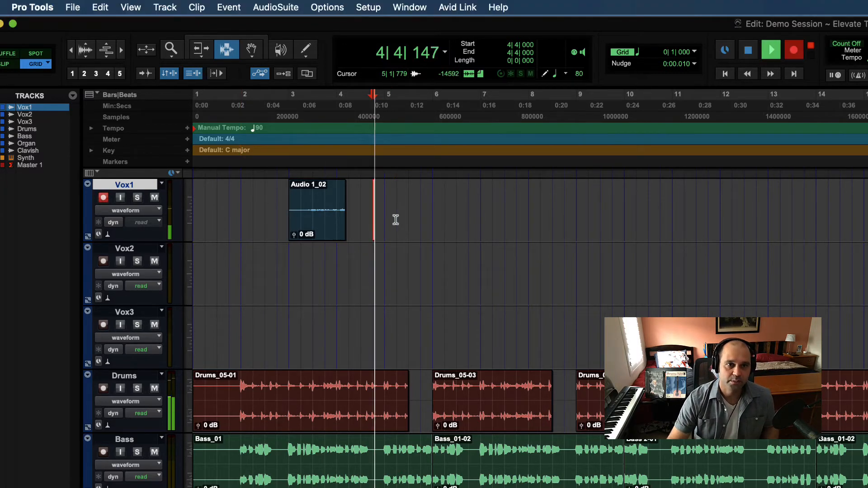
{"action": "key", "text": "space"}
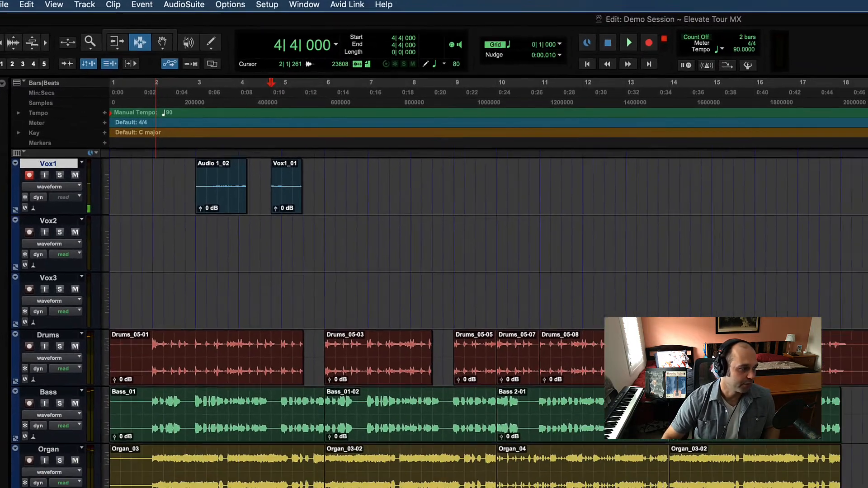
Switch to Finder, compare Vox1_01.wav with Audio 1_01.wav in the Audio Files folder, and close the Finder window
{"action": "key", "text": "super+Tab"}
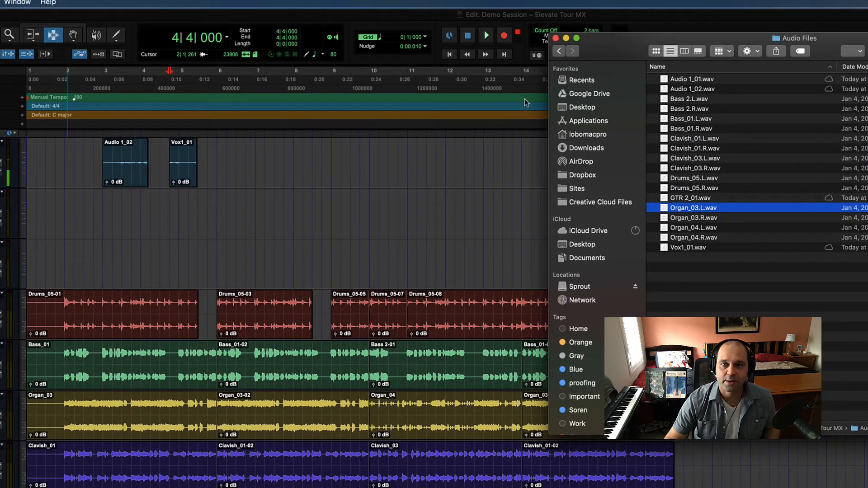
{"action": "left_click", "coordinate": [681, 249]}
{"action": "left_click_drag", "start_coordinate": [646, 56], "coordinate": [404, 57]}
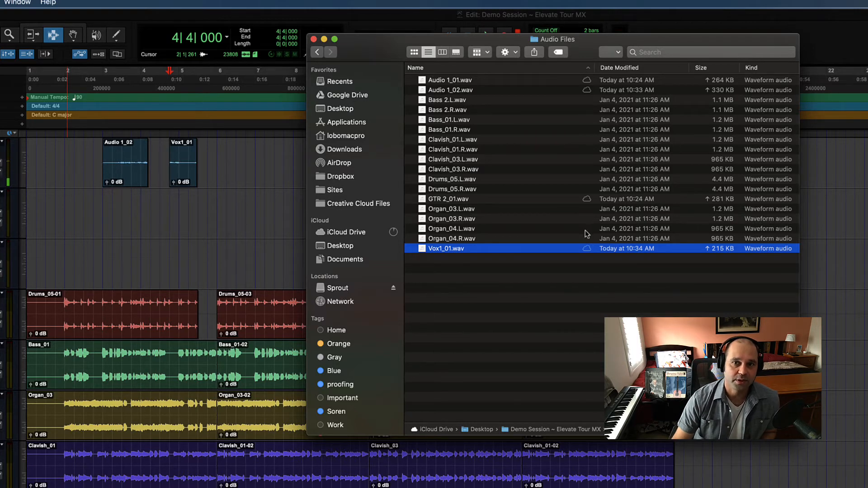
{"action": "left_click", "coordinate": [435, 81]}
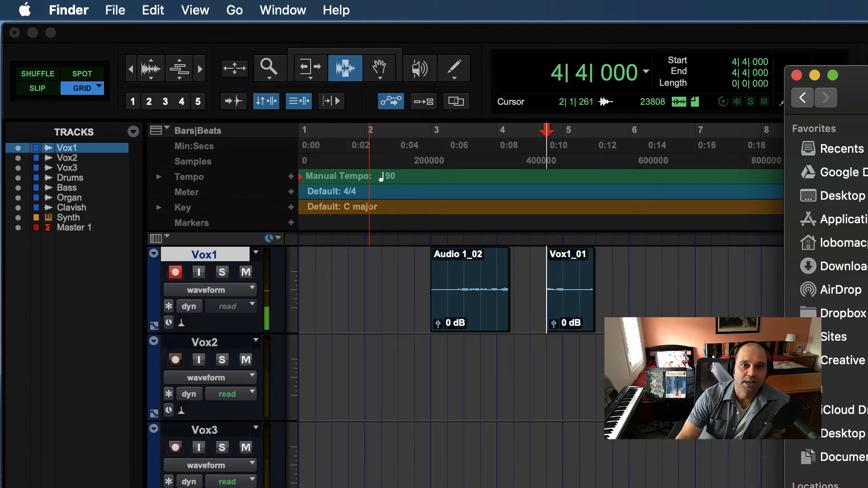
{"action": "left_click", "coordinate": [796, 75]}
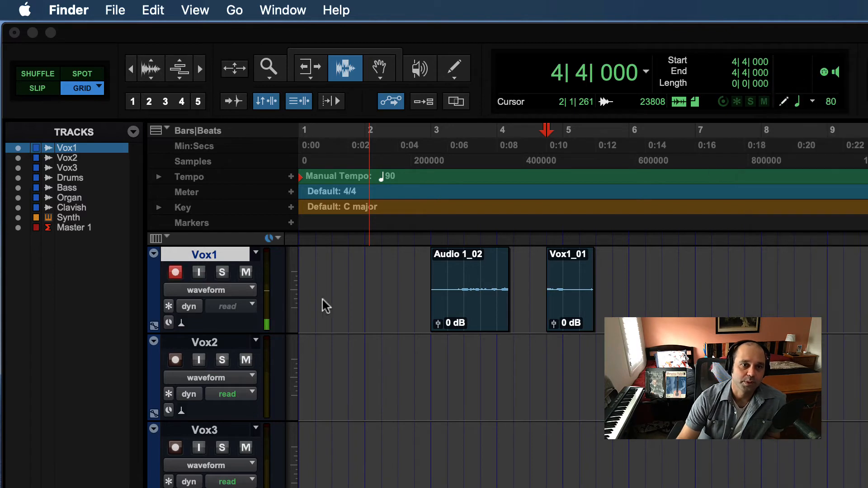
Select the Vox1 track from 2|3|000 to 6|2|000 and delete the Audio 1_02 and Vox1_01 clips
{"action": "left_click", "coordinate": [403, 298]}
{"action": "left_click", "coordinate": [395, 300]}
{"action": "left_click_drag", "start_coordinate": [395, 300], "coordinate": [654, 305]}
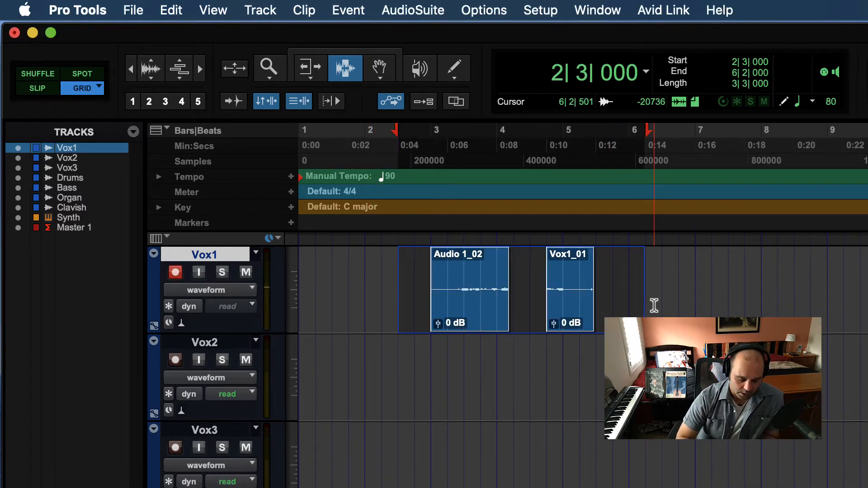
{"action": "key", "text": "Delete"}
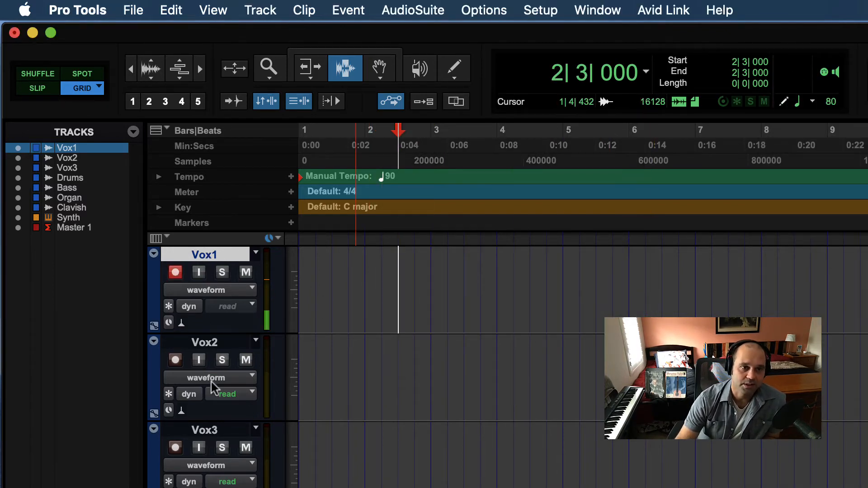
Select the Vox1, Vox2, Drums, Organ and Synth tracks together, leaving the tracks between them out
{"action": "left_click", "coordinate": [203, 345]}
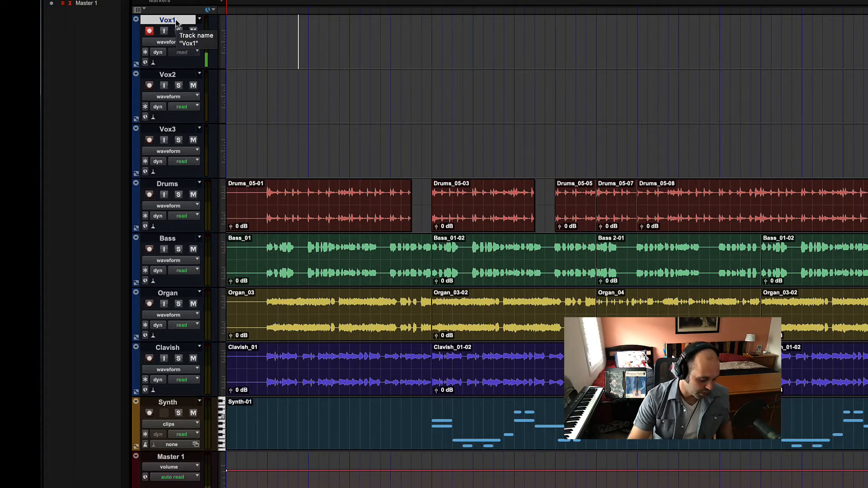
{"action": "left_click", "coordinate": [168, 20]}
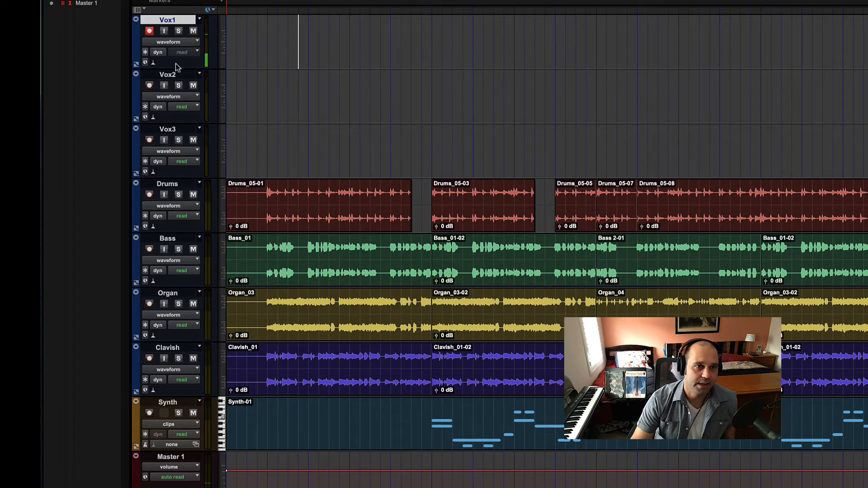
{"action": "left_click", "coordinate": [176, 74], "text": "shift"}
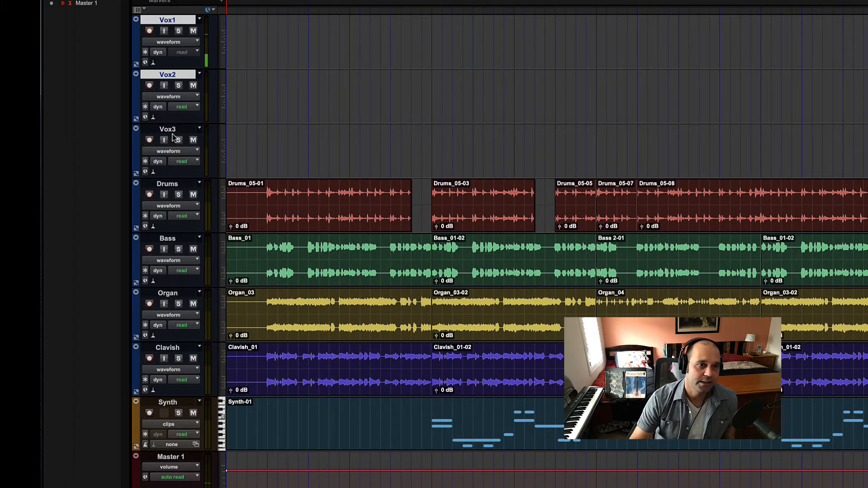
{"action": "left_click", "coordinate": [170, 186], "text": "super"}
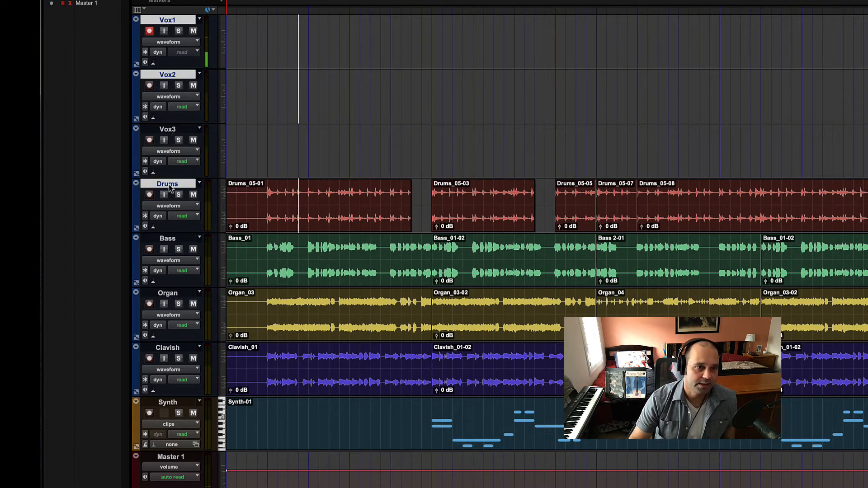
{"action": "left_click", "coordinate": [172, 293], "text": "super"}
{"action": "left_click", "coordinate": [168, 404], "text": "super"}
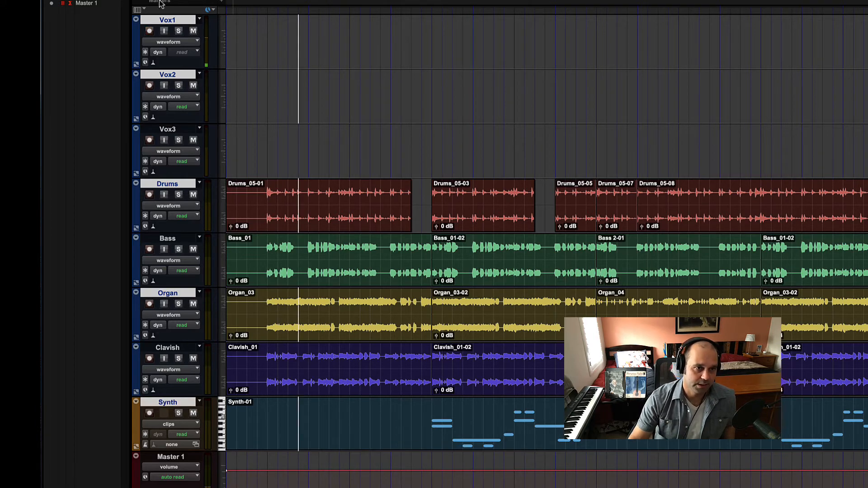
Remove Vox1, Vox2, Drums, Organ and Synth from the track selection one by one
{"action": "left_click", "coordinate": [164, 20], "text": "super"}
{"action": "left_click", "coordinate": [172, 74], "text": "super"}
{"action": "left_click", "coordinate": [171, 186], "text": "super"}
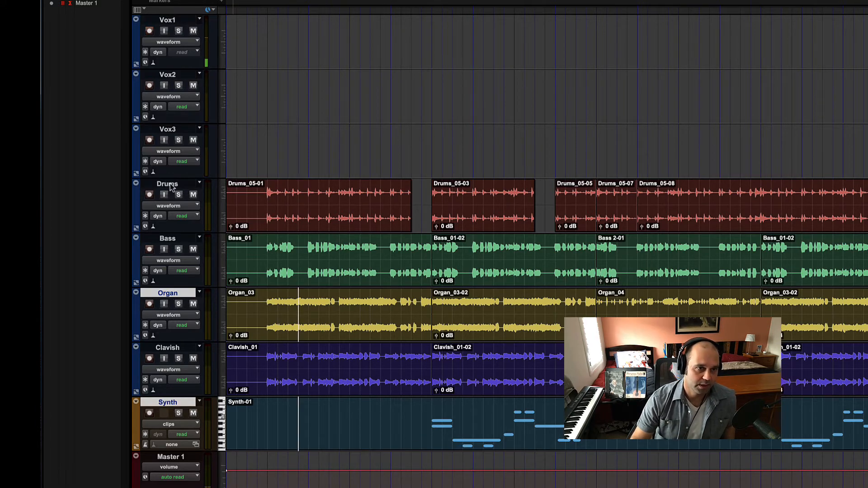
{"action": "left_click", "coordinate": [169, 293], "text": "super"}
{"action": "left_click", "coordinate": [167, 403], "text": "super"}
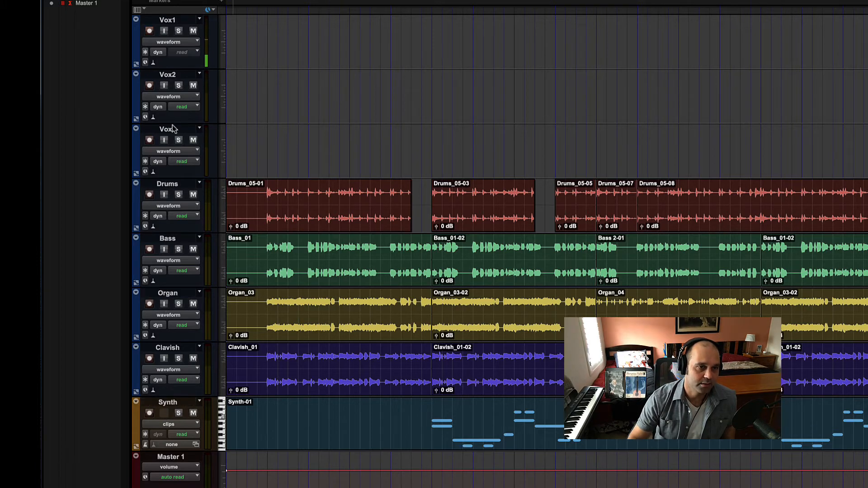
Select the non-adjacent tracks Vox1, Vox3 and Bass together, and replace that selection with only Vox2
{"action": "left_click", "coordinate": [183, 22]}
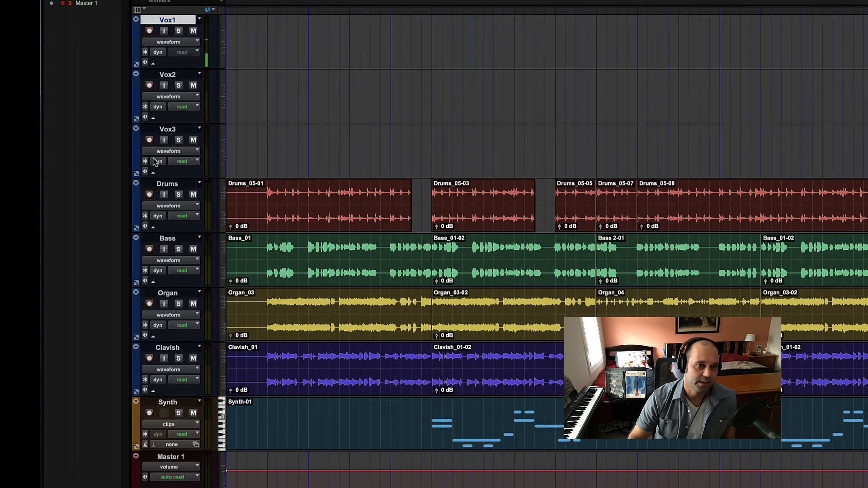
{"action": "left_click", "coordinate": [162, 131], "text": "super"}
{"action": "left_click", "coordinate": [170, 238], "text": "super"}
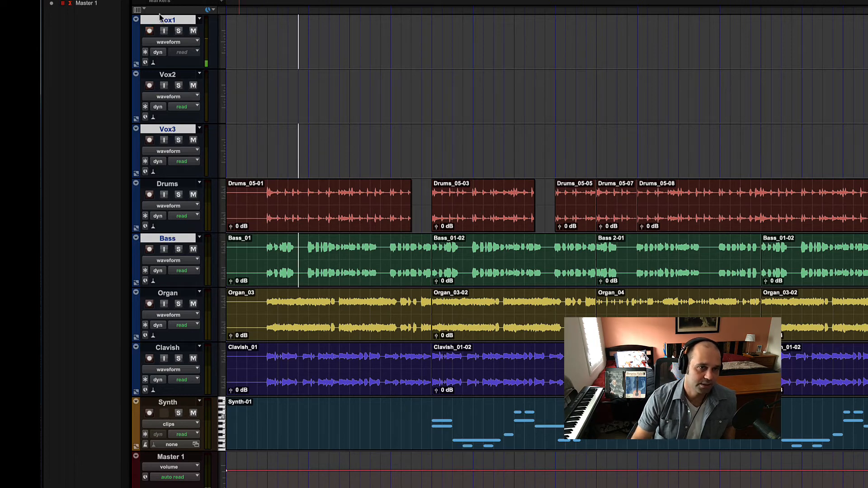
{"action": "left_click", "coordinate": [167, 74]}
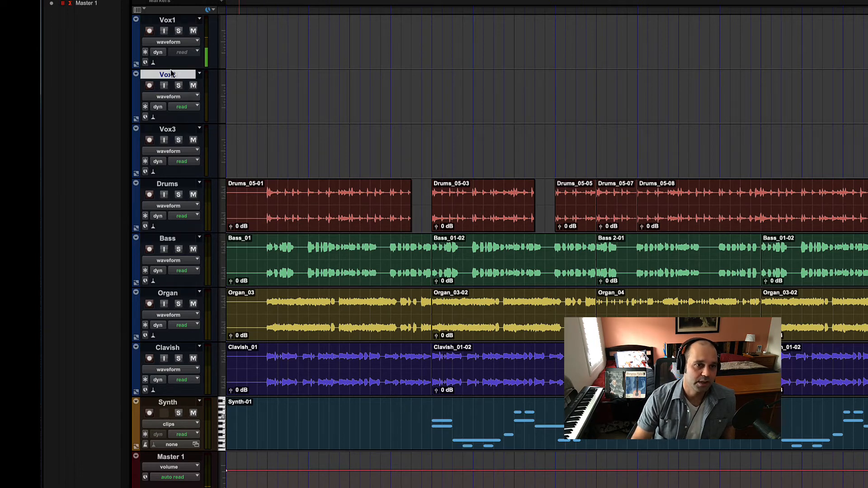
Select the track range from Vox1 through Bass, and the range from Organ up to Vox3, ending on Vox2 alone
{"action": "left_click", "coordinate": [173, 21]}
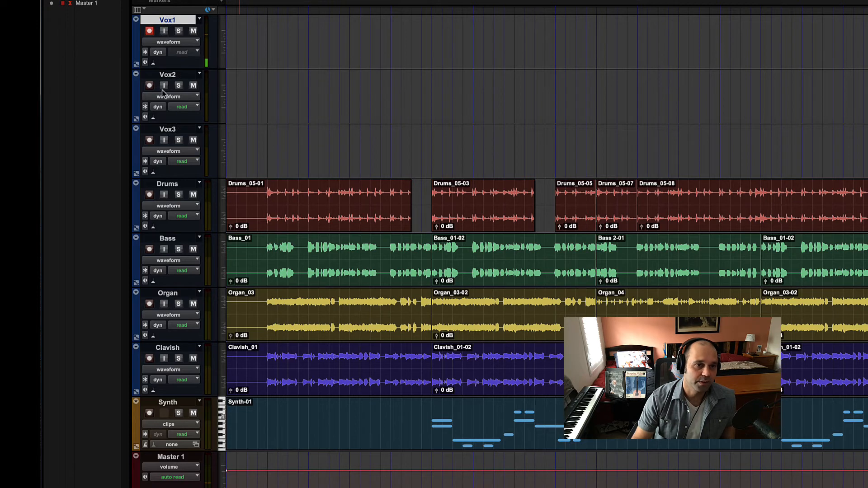
{"action": "left_click", "coordinate": [174, 240], "text": "shift"}
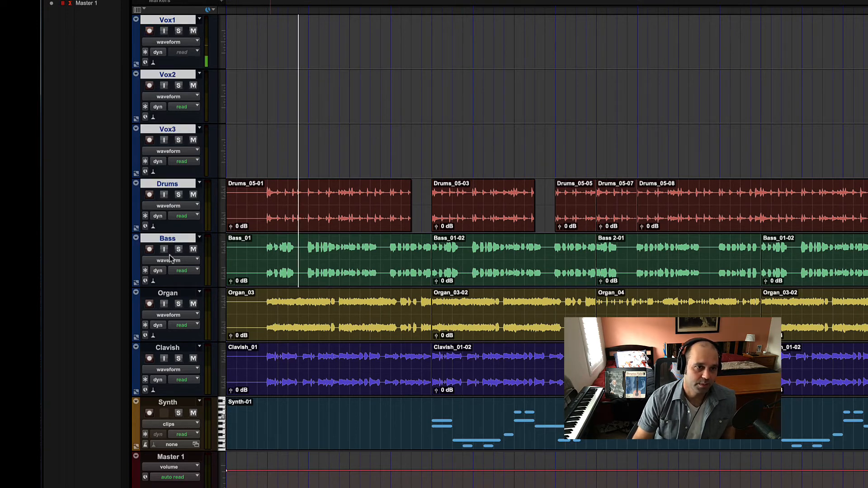
{"action": "left_click", "coordinate": [171, 295]}
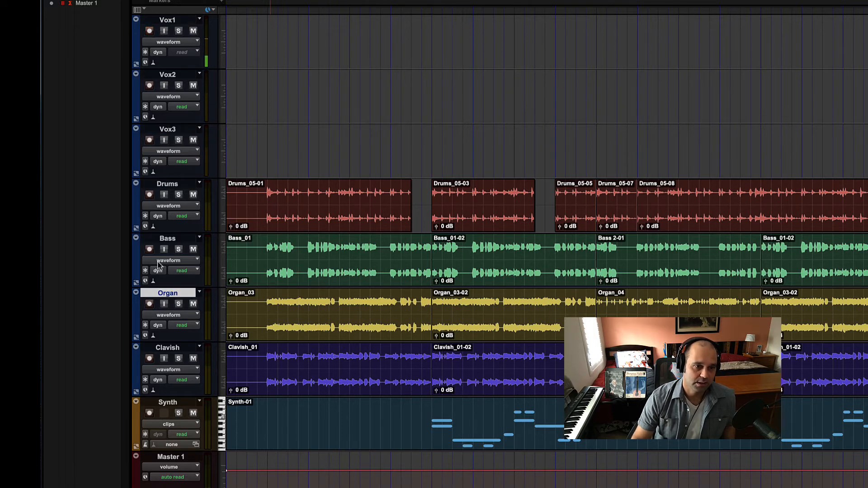
{"action": "left_click", "coordinate": [167, 129], "text": "shift"}
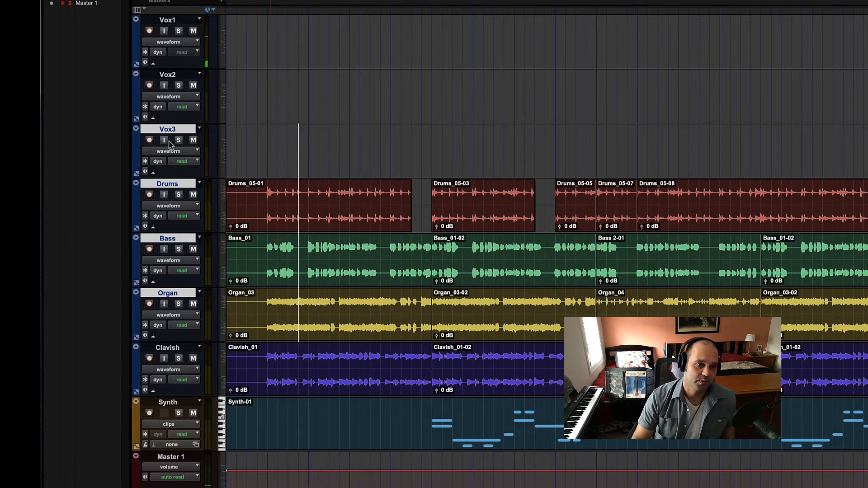
{"action": "left_click", "coordinate": [158, 76]}
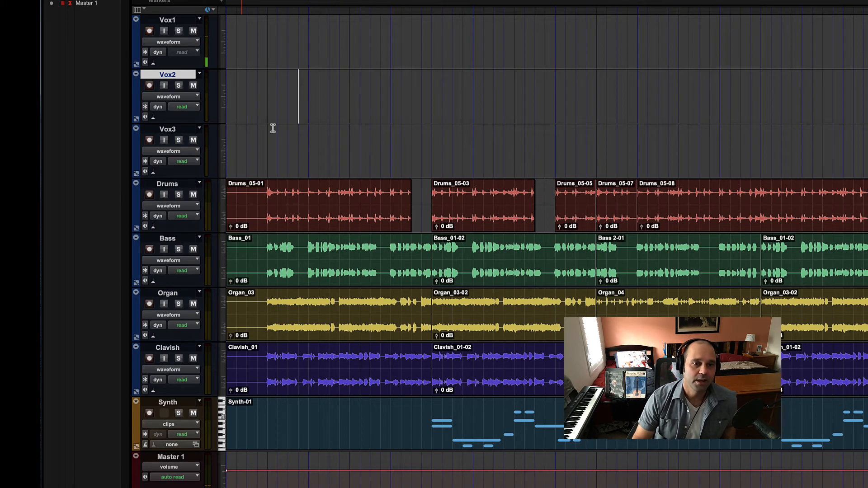
Examine the timebase options of the Vox1 and Drums tracks without changing them
{"action": "left_click", "coordinate": [145, 63]}
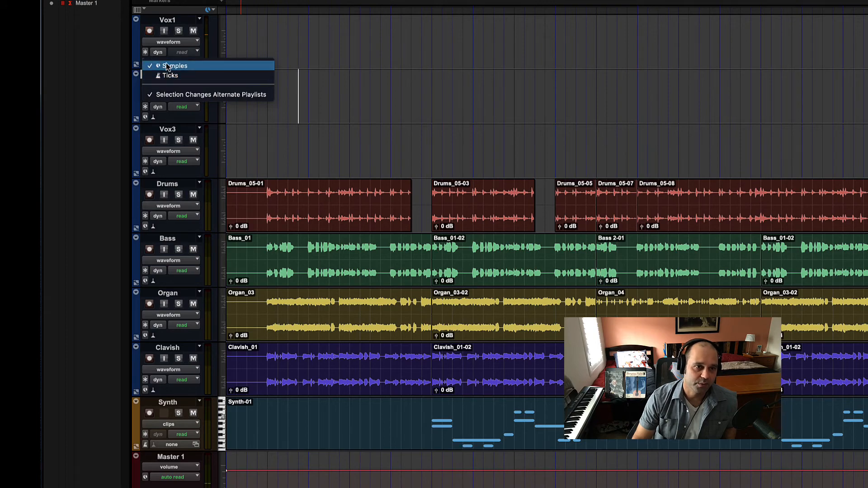
{"action": "left_click", "coordinate": [379, 74]}
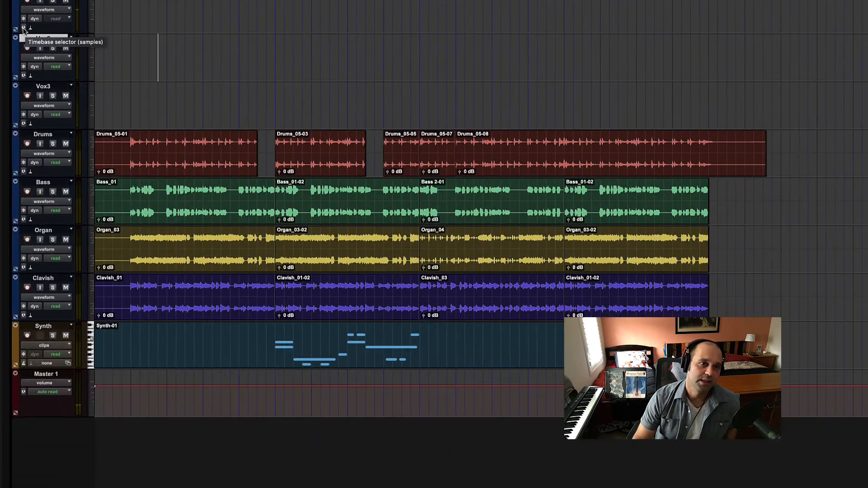
{"action": "left_click_drag", "start_coordinate": [122, 151], "coordinate": [762, 145]}
{"action": "left_click", "coordinate": [114, 147]}
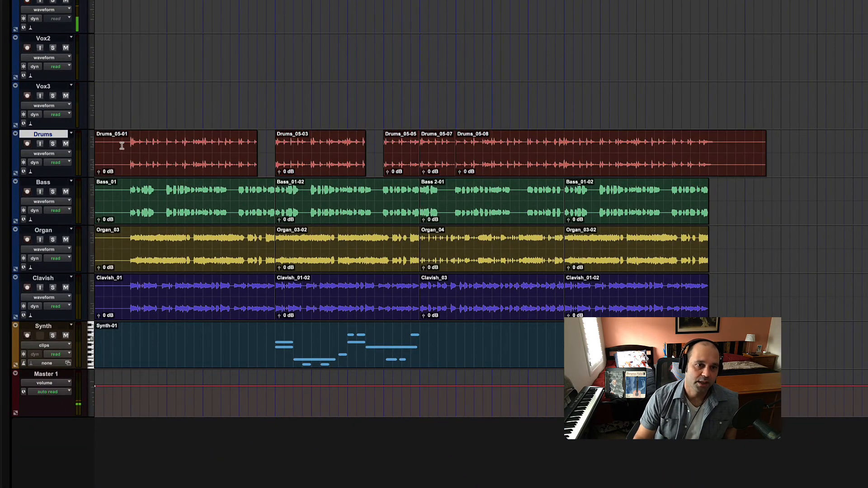
{"action": "left_click", "coordinate": [24, 172]}
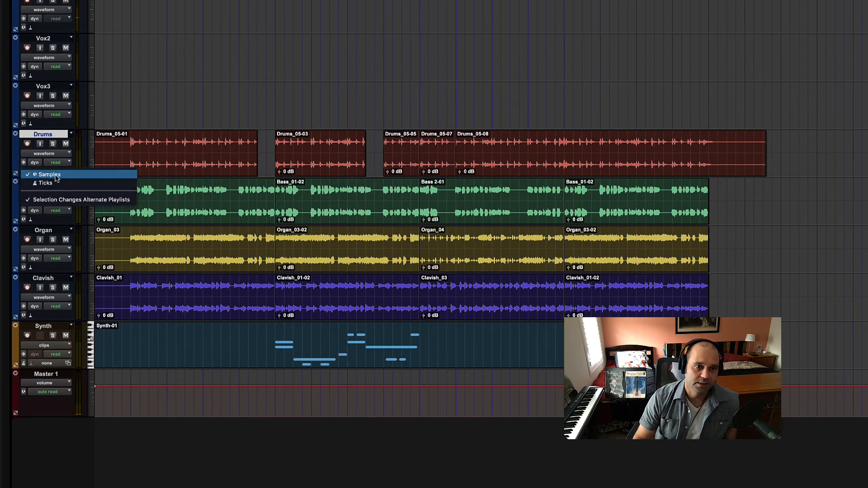
{"action": "left_click", "coordinate": [178, 144]}
Examine the timebase option of the Synth track
{"action": "left_click", "coordinate": [175, 328]}
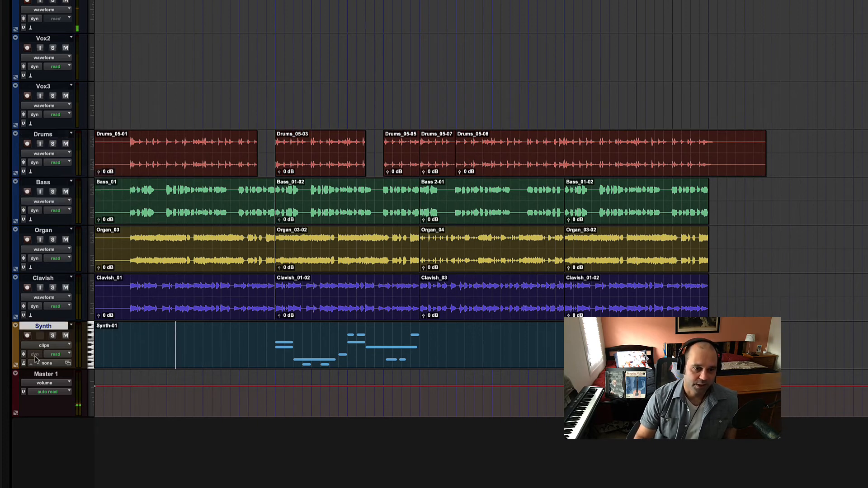
{"action": "left_click", "coordinate": [23, 366]}
{"action": "left_click", "coordinate": [25, 363]}
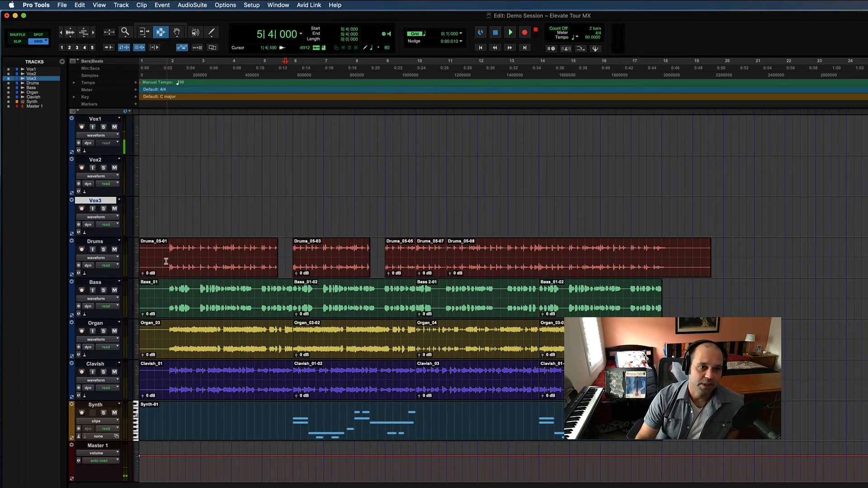
Place the edit cursor at 2|1|000 on the Drums track and raise the session tempo
{"action": "left_click_drag", "start_coordinate": [170, 259], "coordinate": [688, 259]}
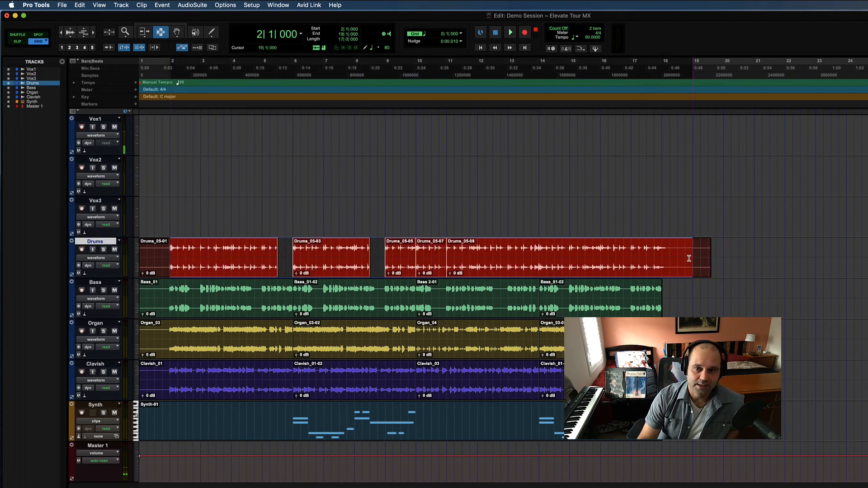
{"action": "left_click", "coordinate": [168, 252]}
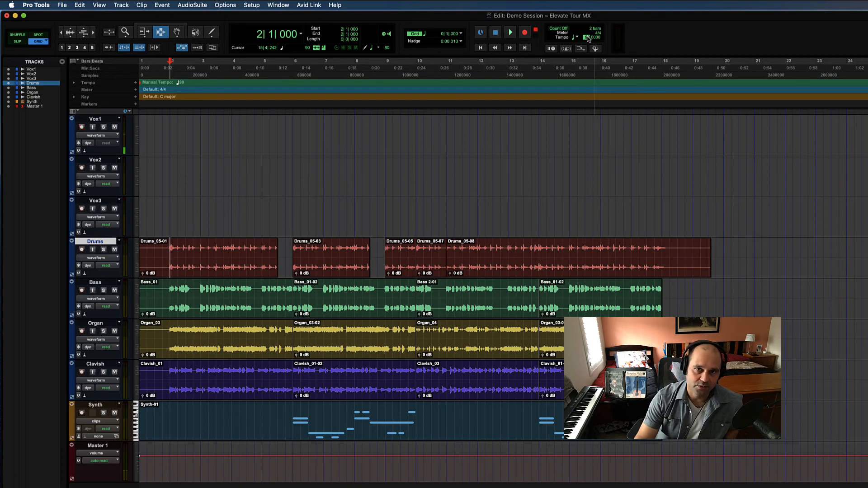
{"action": "left_click_drag", "start_coordinate": [588, 36], "coordinate": [589, 21]}
{"action": "mouse_move", "coordinate": [586, 37]}
{"action": "left_mouse_down"}
{"action": "mouse_move", "coordinate": [586, 81]}
{"action": "mouse_move", "coordinate": [586, 13]}
{"action": "mouse_move", "coordinate": [586, 47]}
{"action": "mouse_move", "coordinate": [586, 18]}
{"action": "mouse_move", "coordinate": [586, 25]}
{"action": "left_mouse_up"}
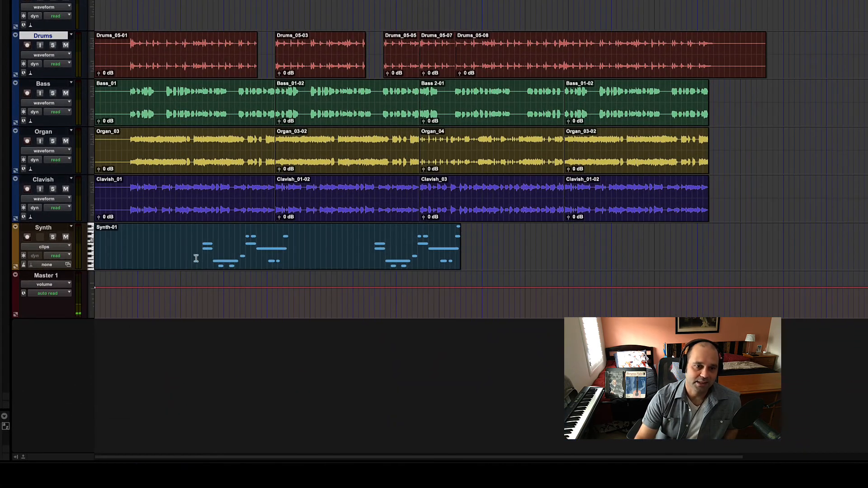
Highlight the notes of the Synth-01 clip, clear the selection, and raise the session tempo further
{"action": "left_click_drag", "start_coordinate": [205, 300], "coordinate": [489, 301]}
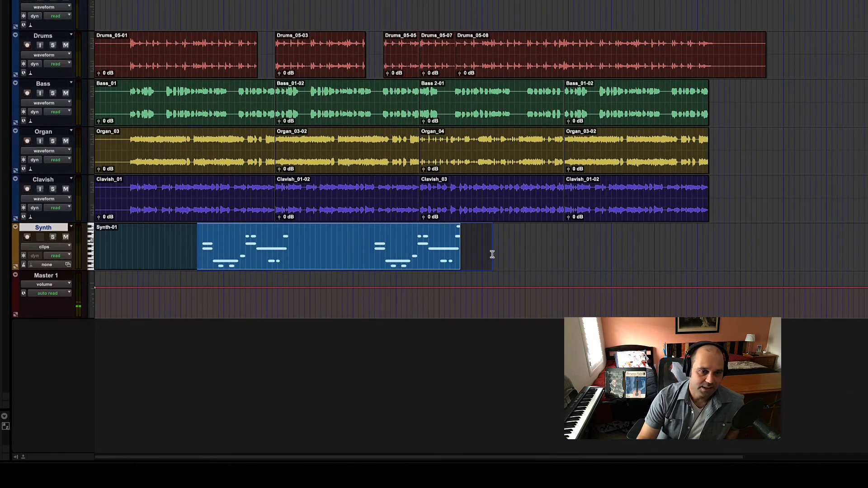
{"action": "left_click", "coordinate": [251, 255]}
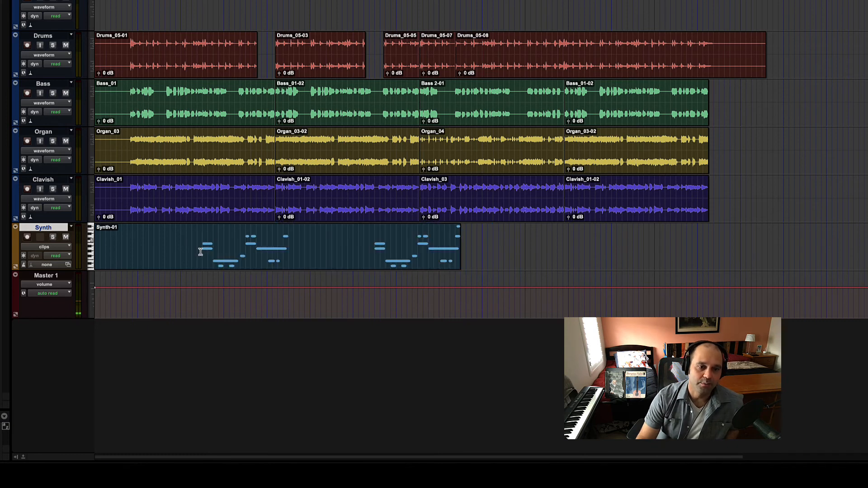
{"action": "left_click_drag", "start_coordinate": [202, 250], "coordinate": [459, 254]}
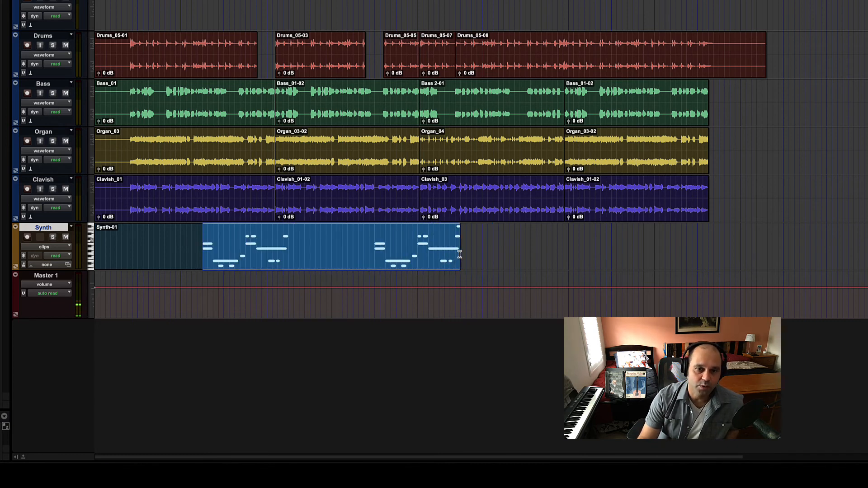
{"action": "left_click", "coordinate": [196, 249]}
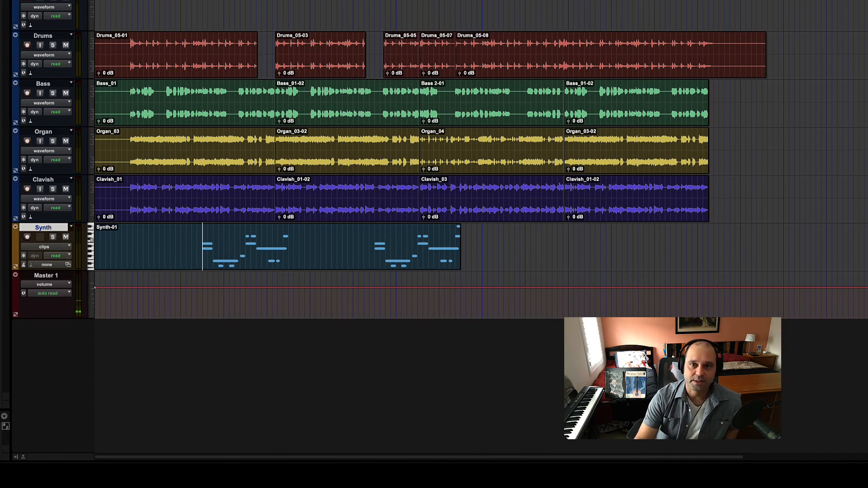
{"action": "key", "text": "Return"}
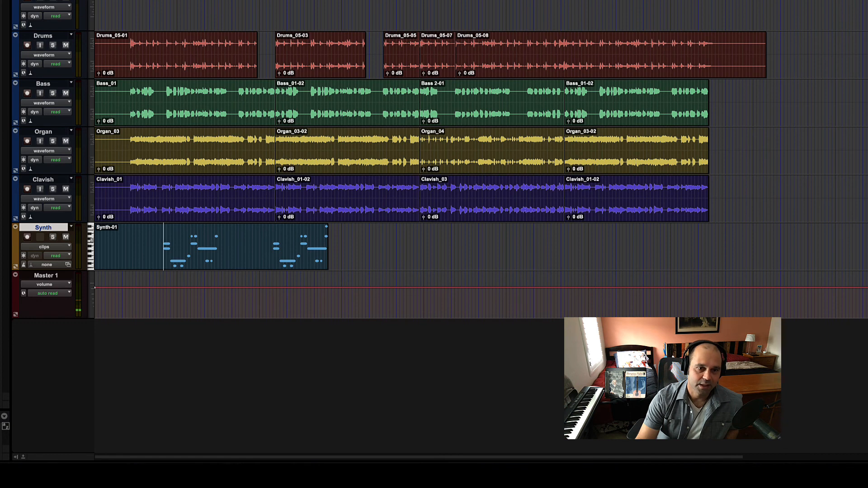
Highlight the notes of the Synth-01 clip, clear the selection, and examine the Synth track's timebase options without changing them
{"action": "left_click_drag", "start_coordinate": [146, 250], "coordinate": [344, 251]}
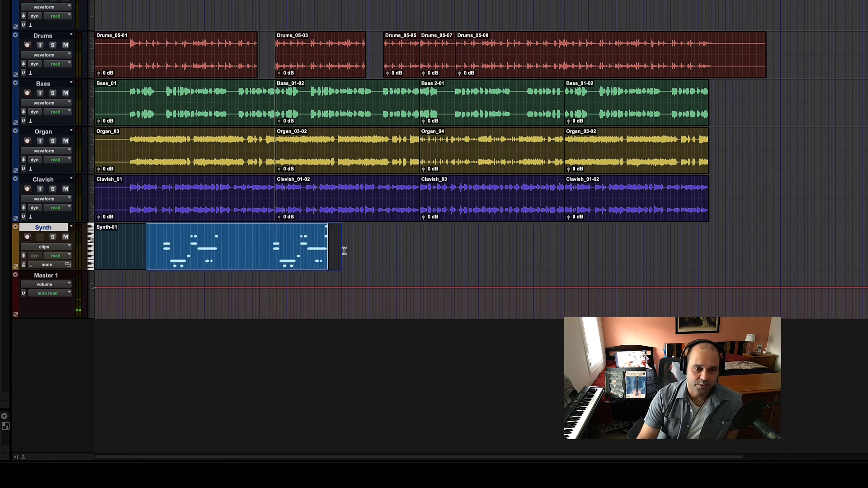
{"action": "left_click", "coordinate": [163, 254]}
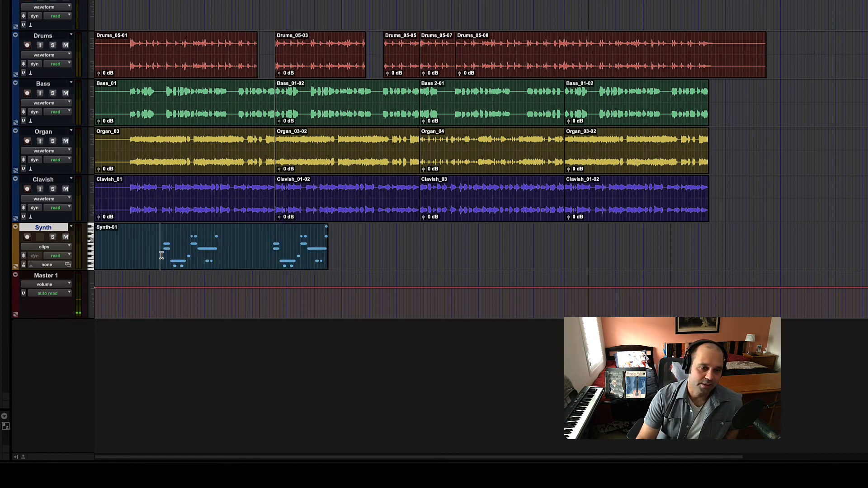
{"action": "left_click_drag", "start_coordinate": [145, 254], "coordinate": [355, 257]}
{"action": "left_click", "coordinate": [355, 343]}
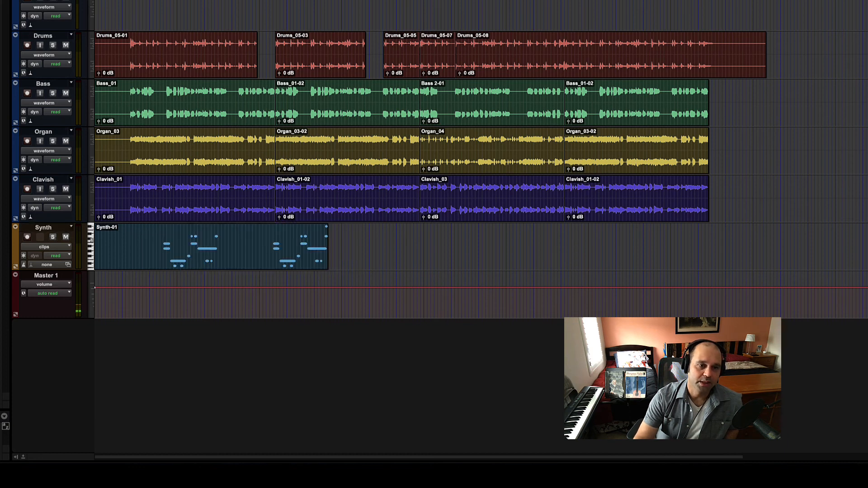
{"action": "left_click", "coordinate": [24, 265]}
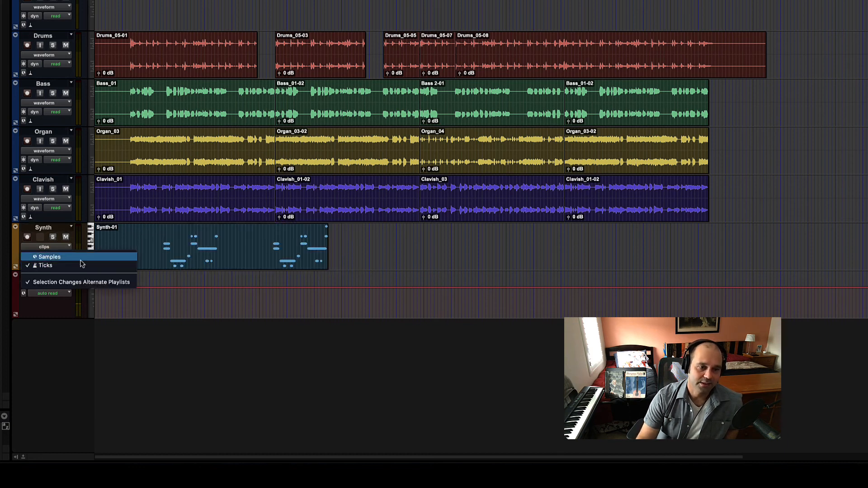
{"action": "left_click", "coordinate": [210, 253]}
Highlight the Synth-01 notes and the clips on the Drums track in turn to compare their timeline positions
{"action": "left_click_drag", "start_coordinate": [158, 252], "coordinate": [376, 251]}
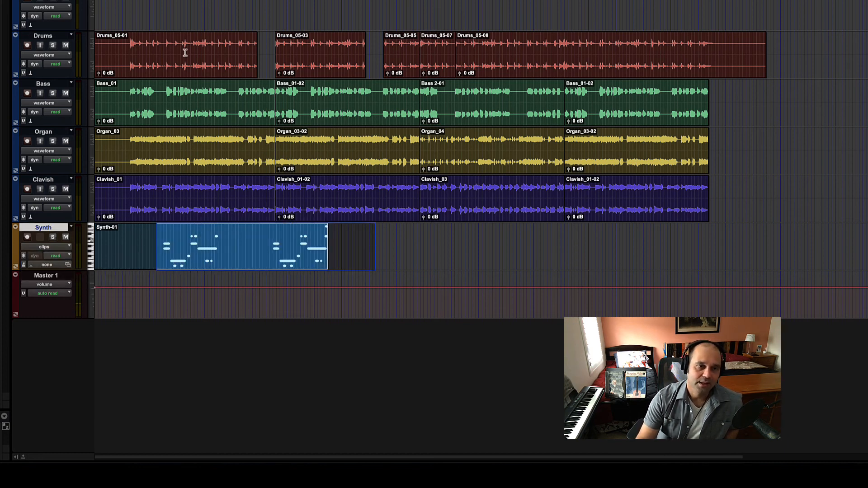
{"action": "left_click_drag", "start_coordinate": [120, 54], "coordinate": [707, 53]}
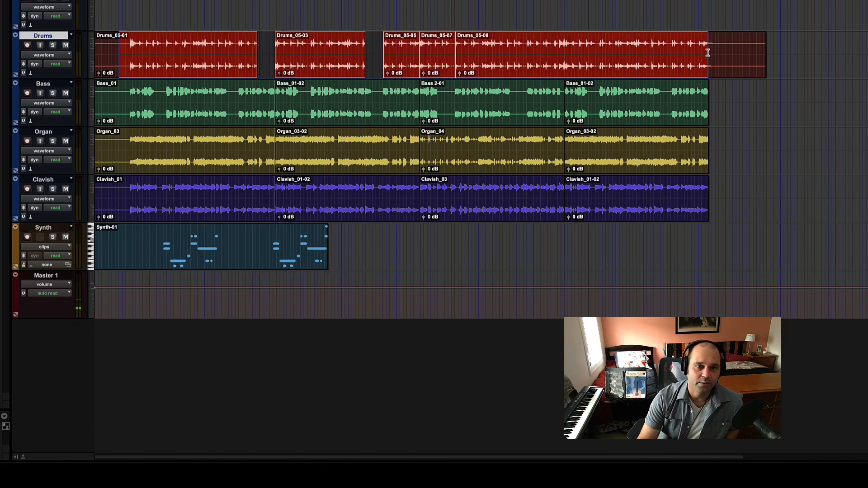
{"action": "left_click", "coordinate": [130, 11]}
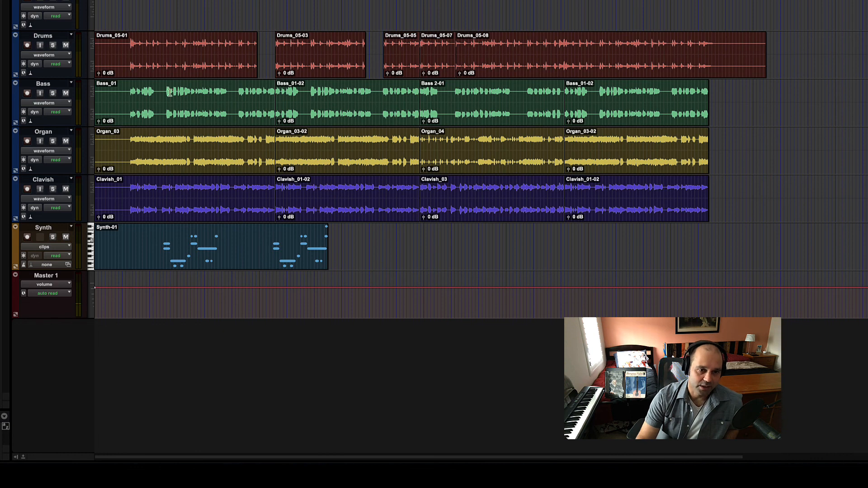
{"action": "left_click_drag", "start_coordinate": [152, 237], "coordinate": [348, 243]}
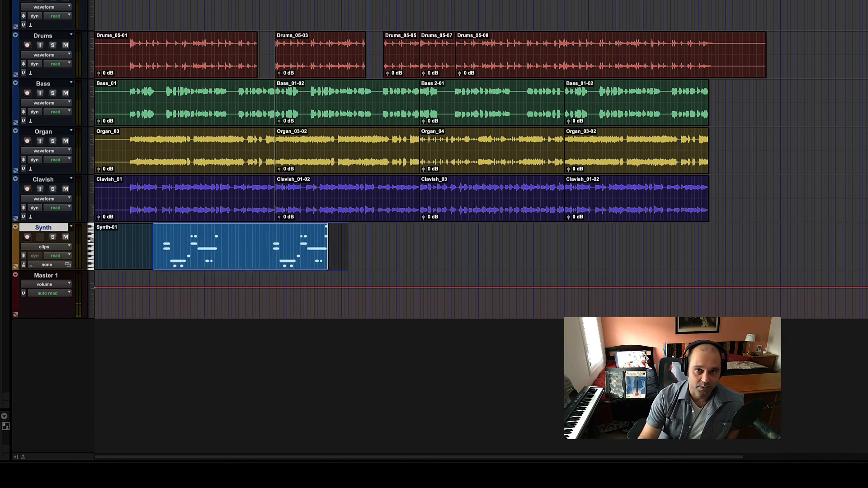
Lower the session tempo and place the edit cursor where the audio begins in the Drums_05-01 clip
{"action": "left_click", "coordinate": [129, 50]}
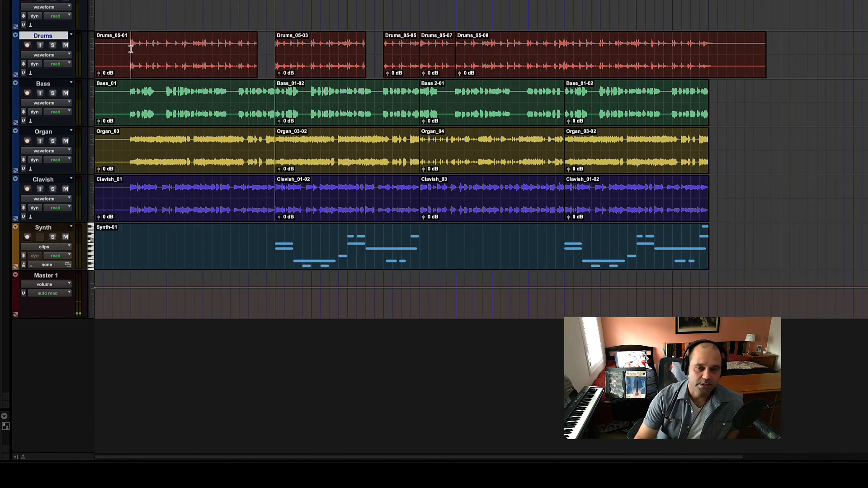